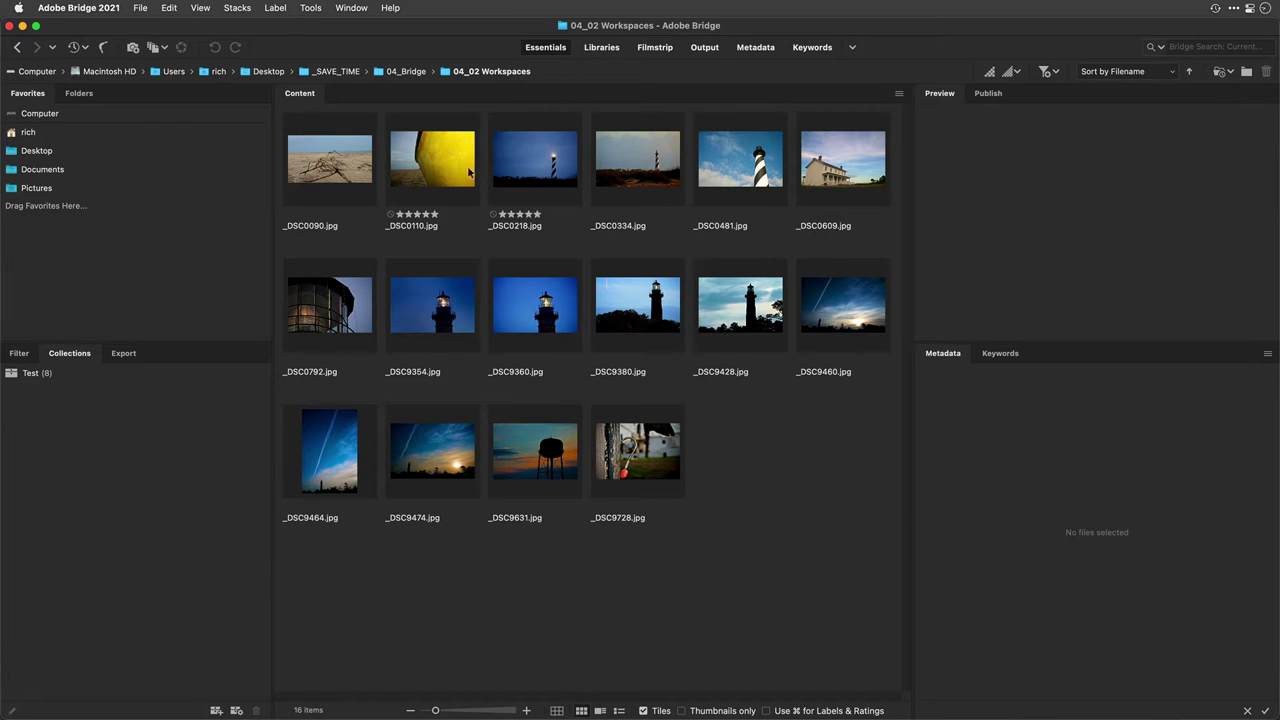
# Step: Step through the Libraries and Filmstrip workspaces and settle on the Output workspace
pyautogui.click(603, 50)
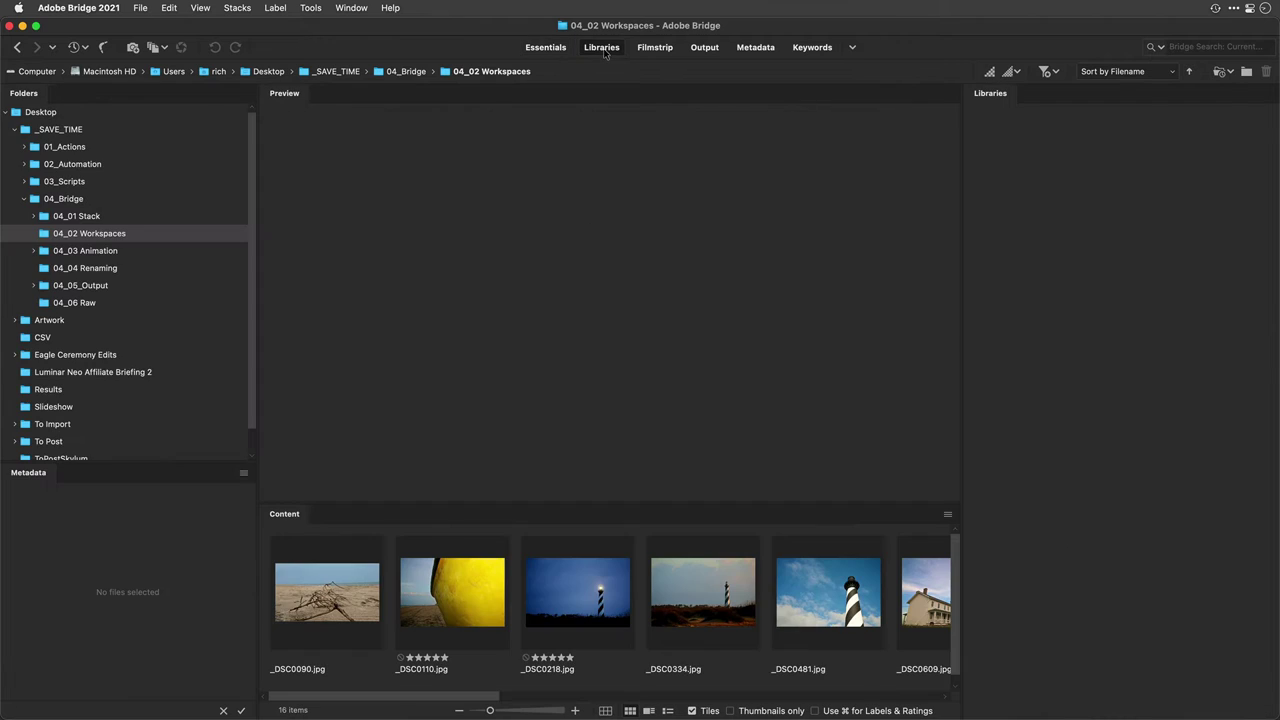
pyautogui.click(654, 49)
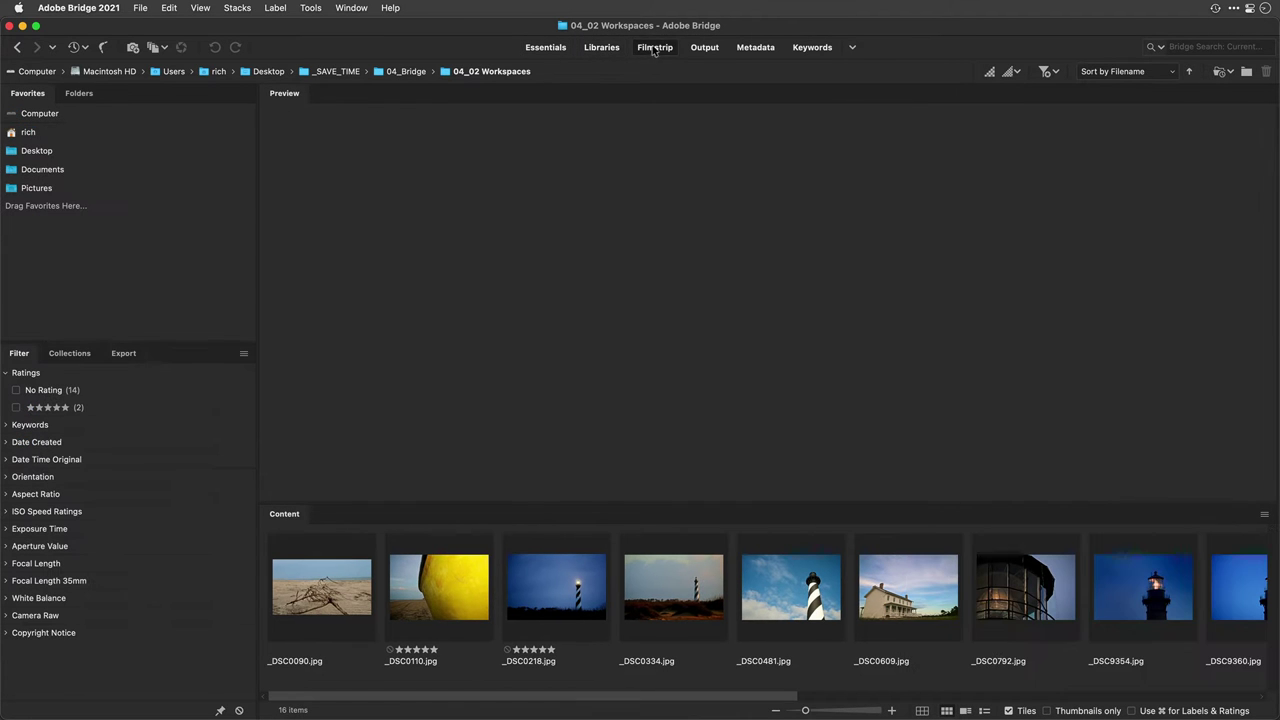
pyautogui.click(703, 48)
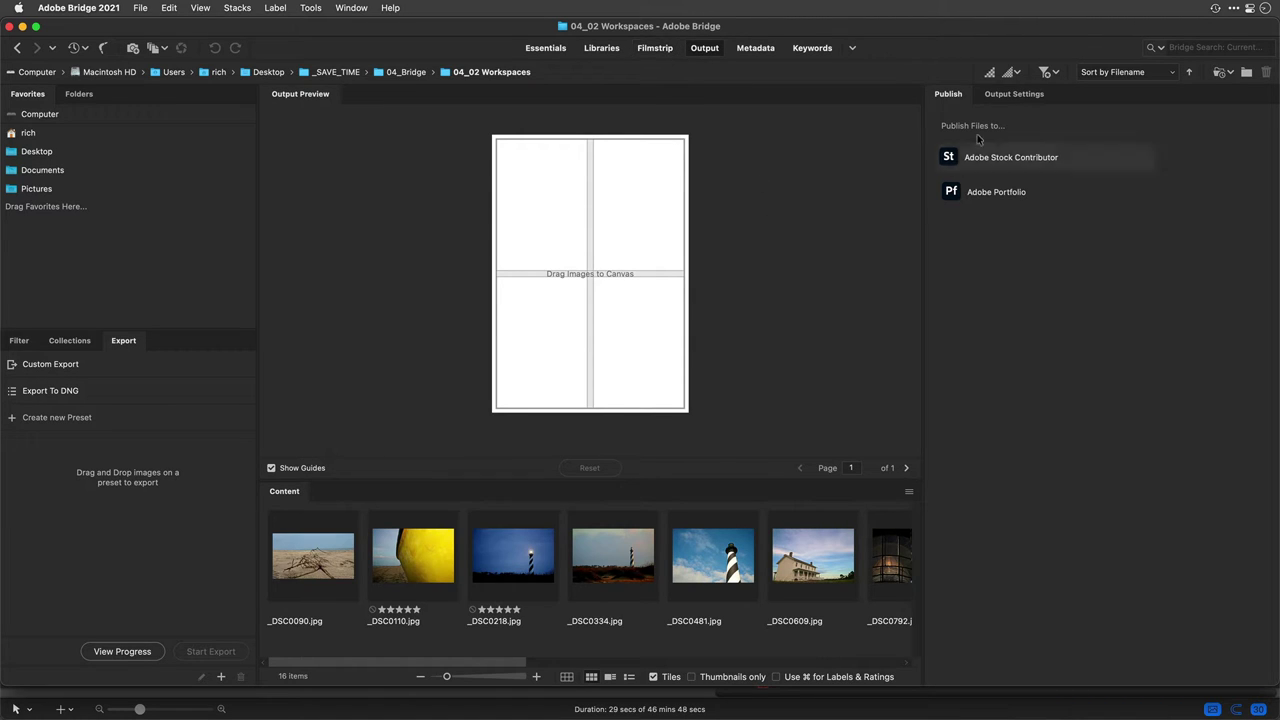
# Step: Try the Fine Art Mat template and place the yellow _DSC0110 photo on the page
pyautogui.click(1007, 96)
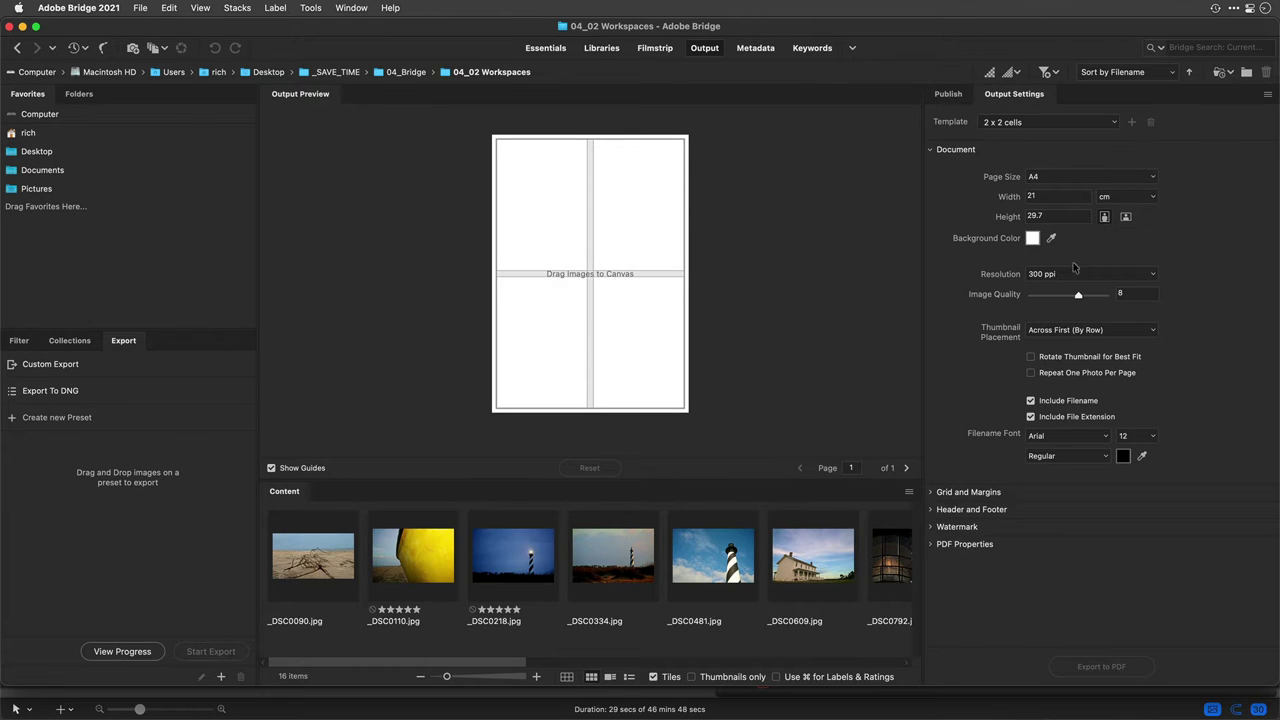
pyautogui.click(1088, 125)
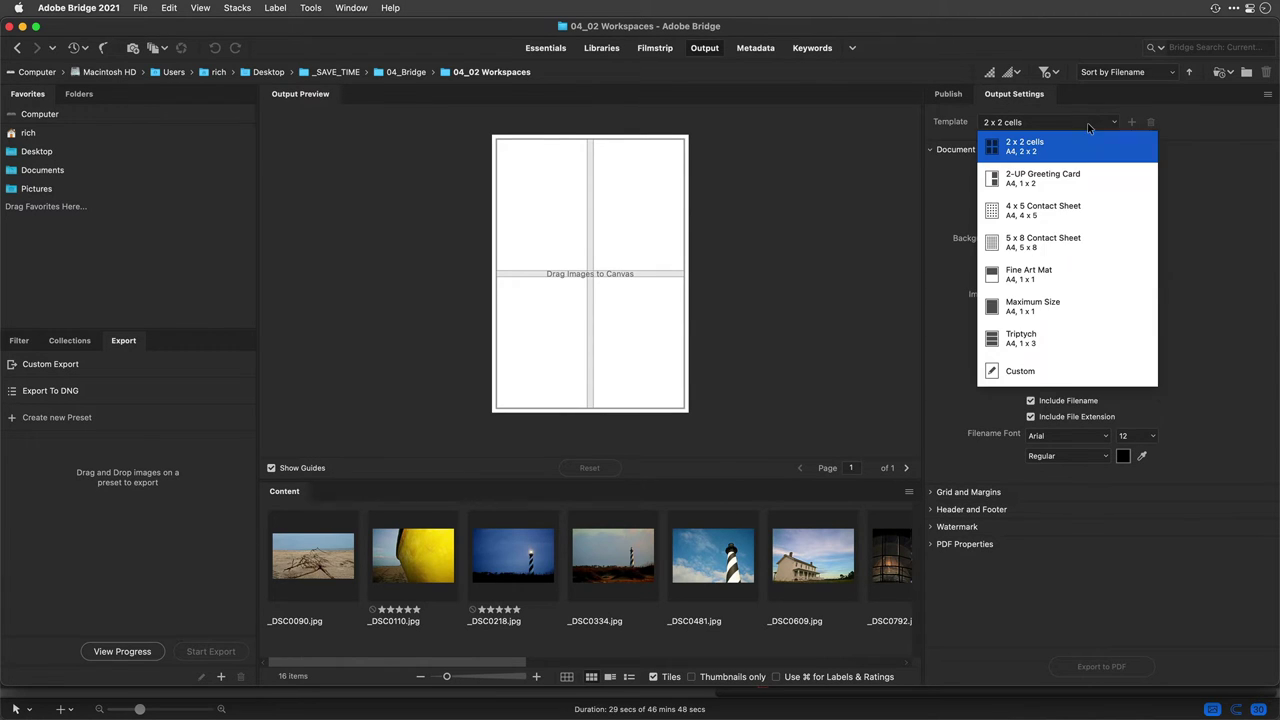
pyautogui.click(1055, 273)
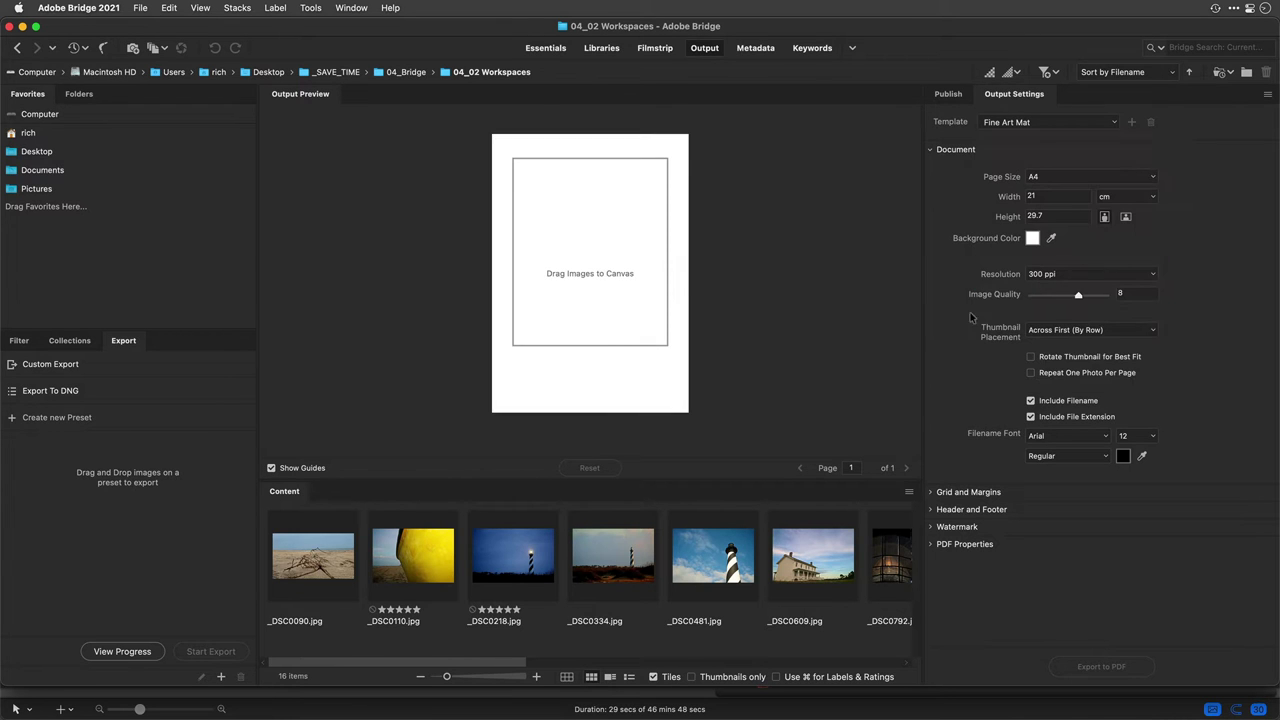
pyautogui.moveTo(419, 544); pyautogui.dragTo(578, 307)
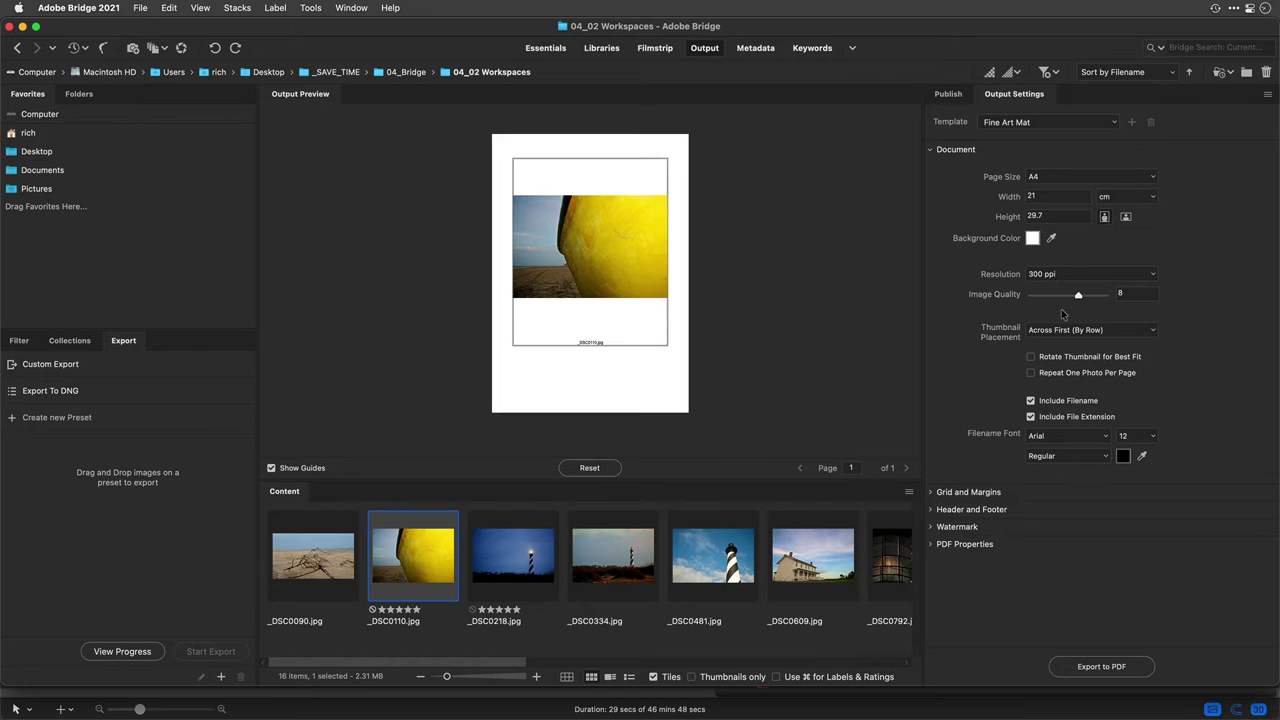
# Step: Switch to the 2 x 2 cells template and add _DSC0218, _DSC0481 and _DSC0792 to the remaining cells
pyautogui.click(1062, 127)
pyautogui.click(1025, 146)
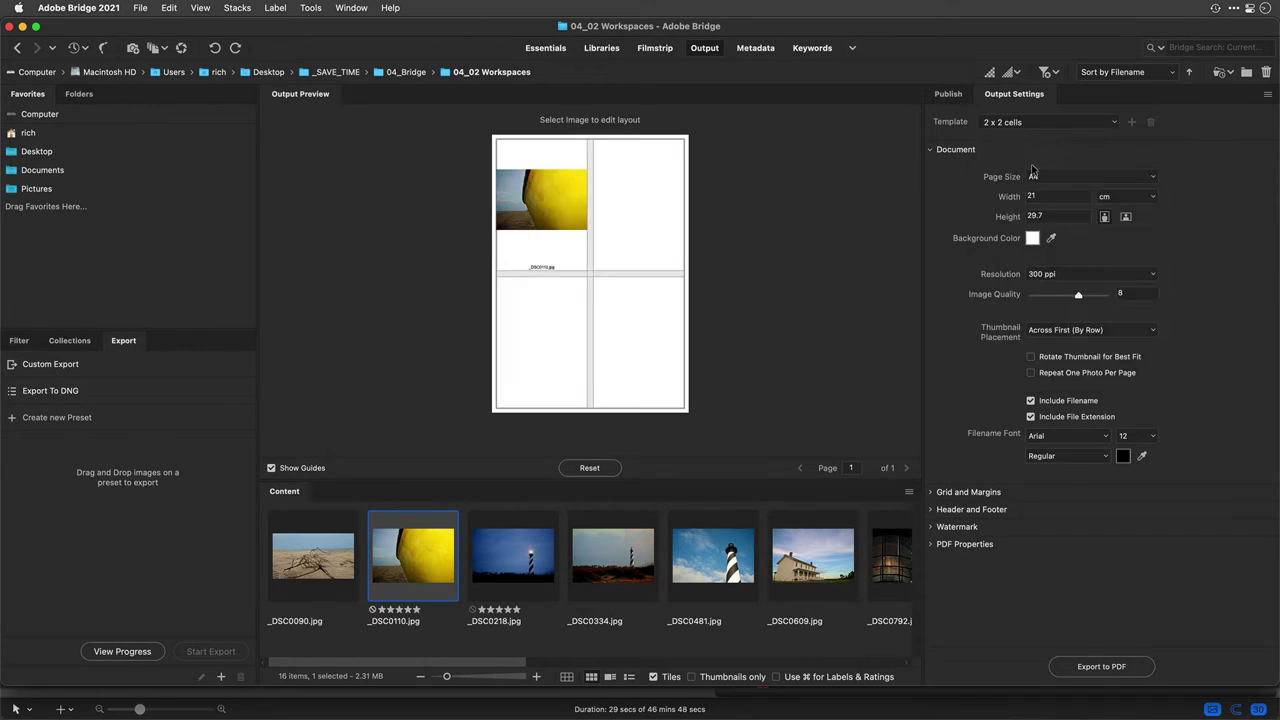
pyautogui.moveTo(500, 568); pyautogui.dragTo(556, 370)
pyautogui.moveTo(707, 560); pyautogui.dragTo(591, 373)
pyautogui.moveTo(880, 550); pyautogui.dragTo(638, 348)
pyautogui.click(1104, 126)
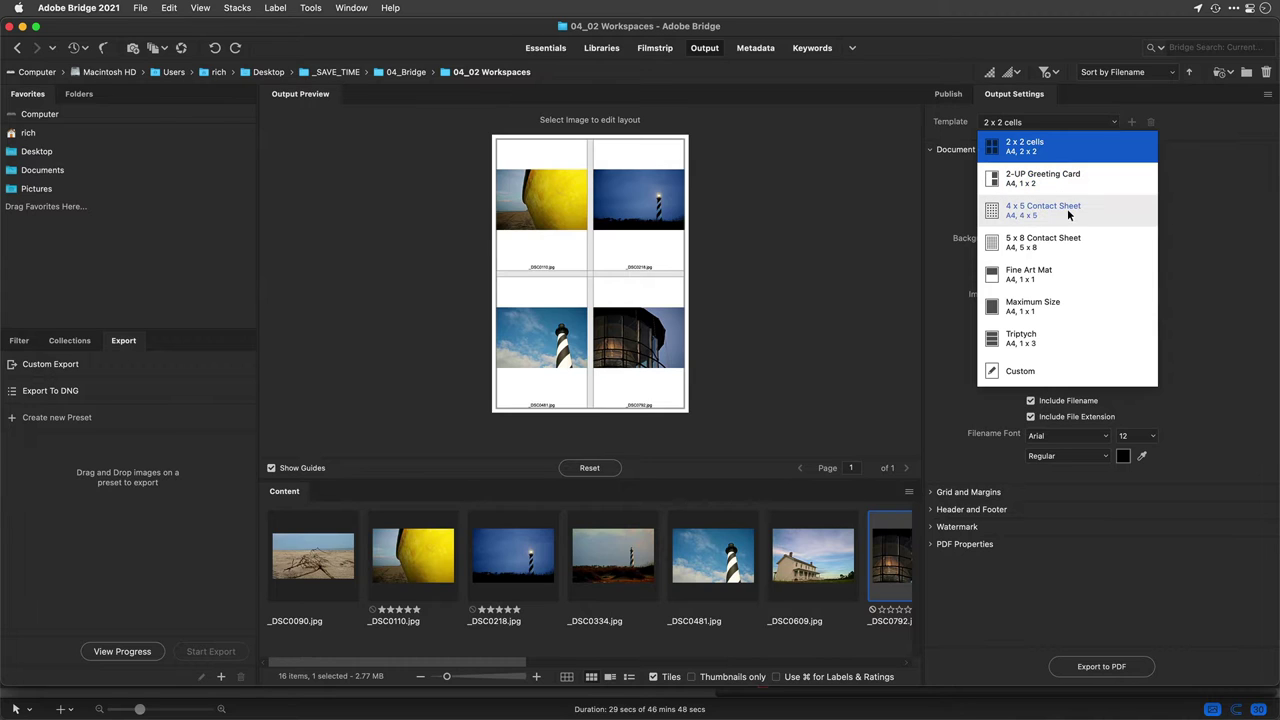
# Step: Expand the Grid and Margins and Header and Footer sections, then reveal the Watermark options, currently No Watermark
pyautogui.click(950, 345)
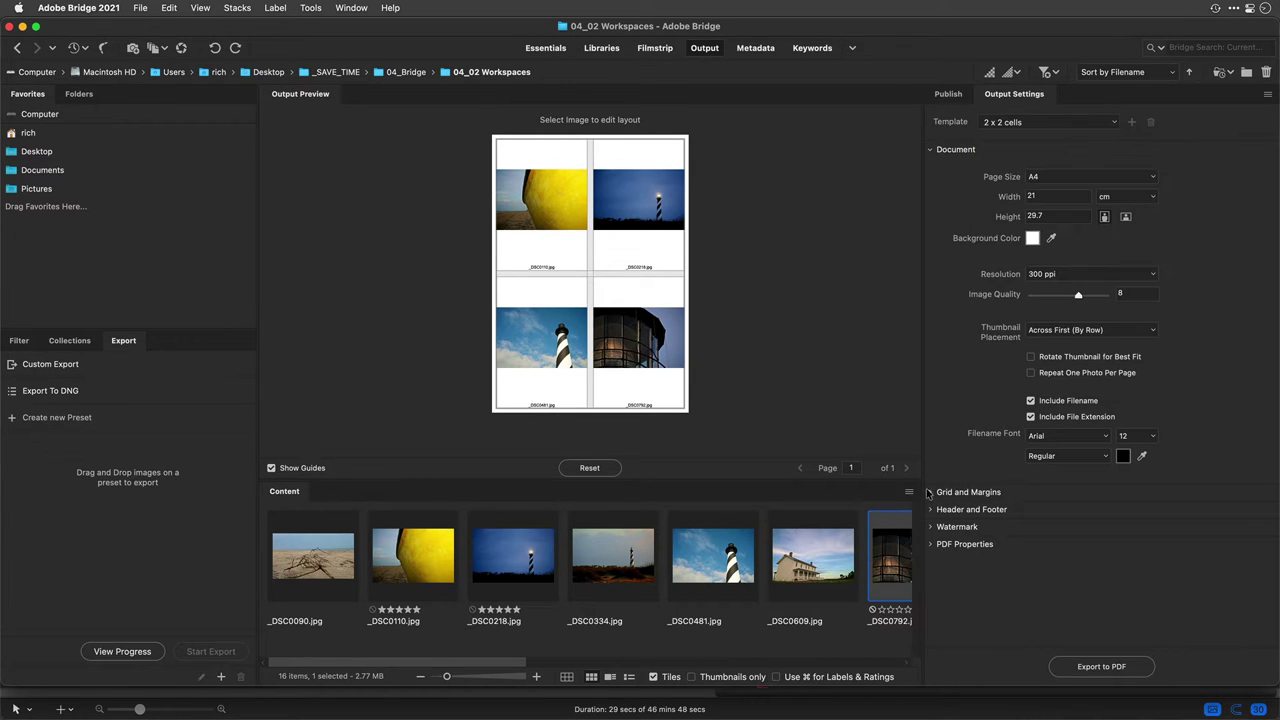
pyautogui.click(940, 492)
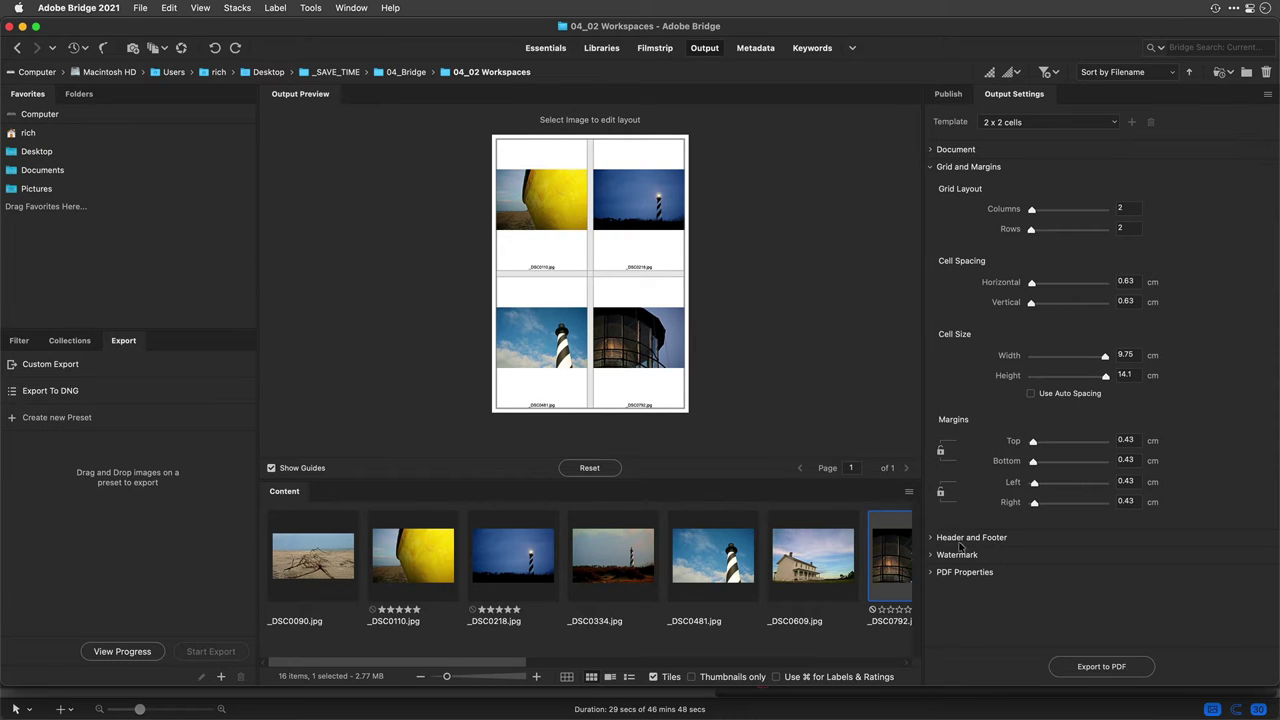
pyautogui.click(931, 538)
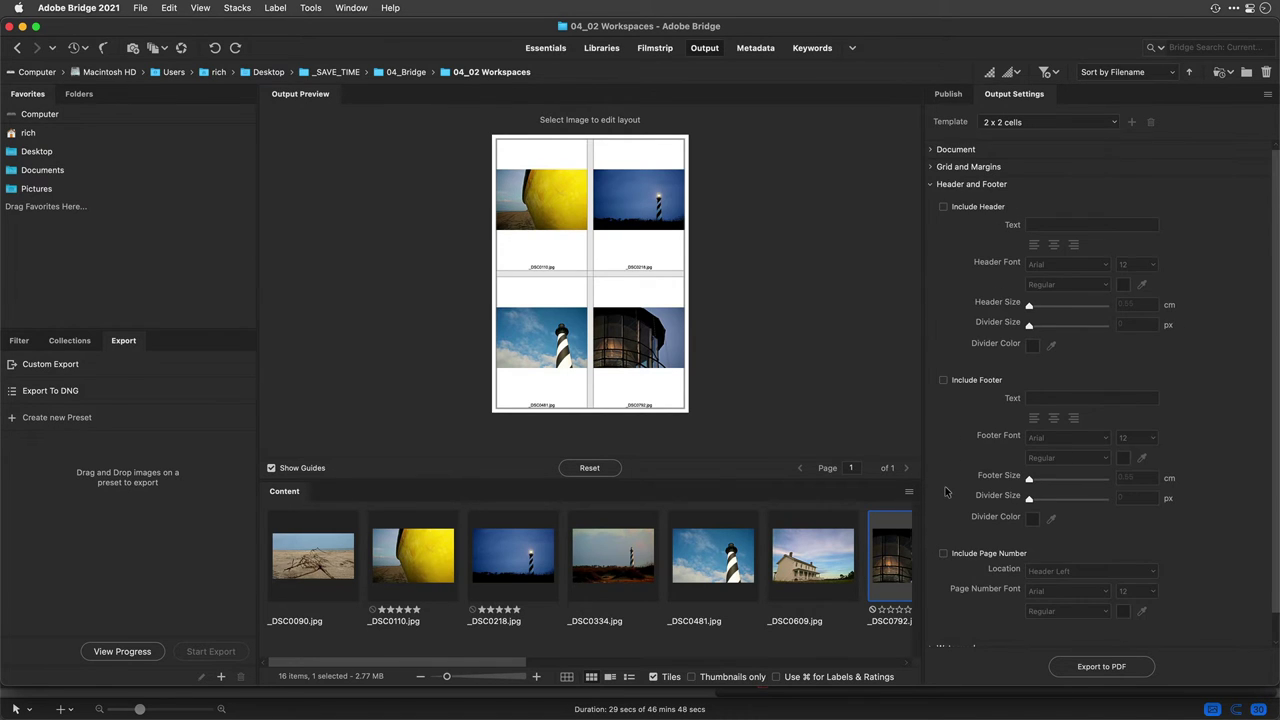
pyautogui.scroll(-2, 946, 505)
pyautogui.click(936, 620)
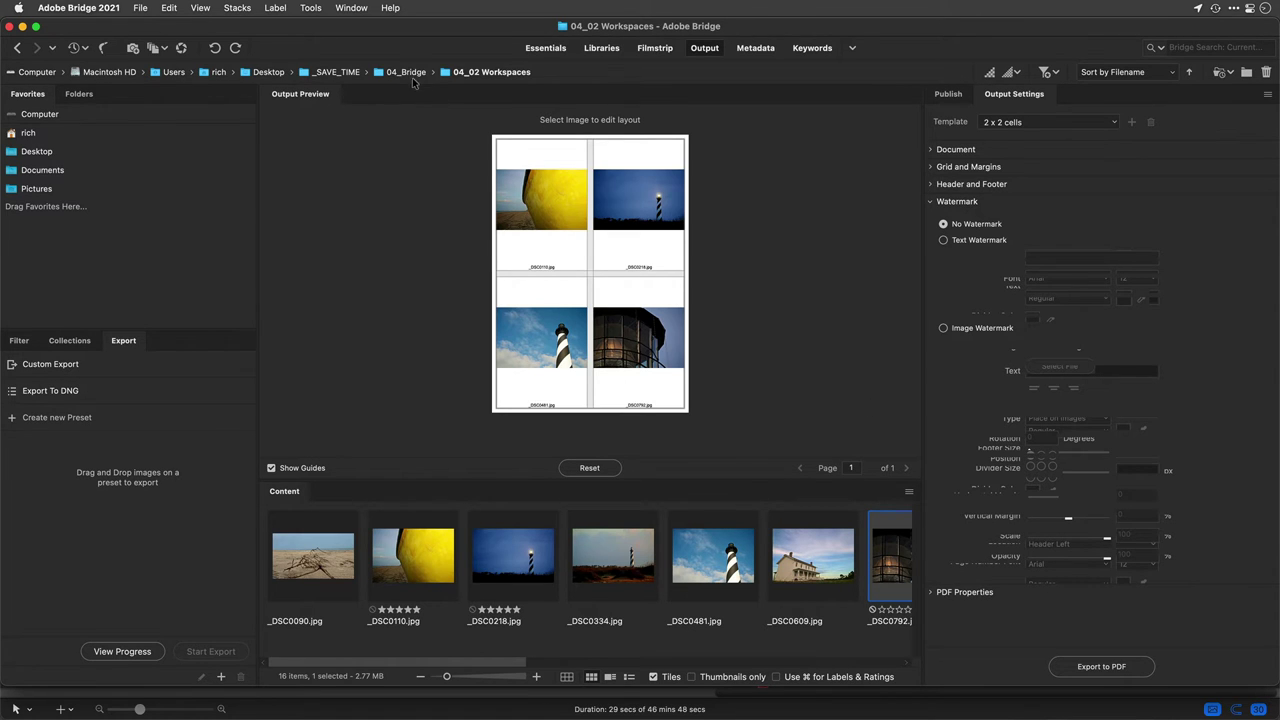
# Step: Open 04_03 Animation > Chalkboard Stop Motion and view it in the Filmstrip workspace
pyautogui.click(407, 74)
pyautogui.click(522, 574)
pyautogui.doubleClick(521, 574)
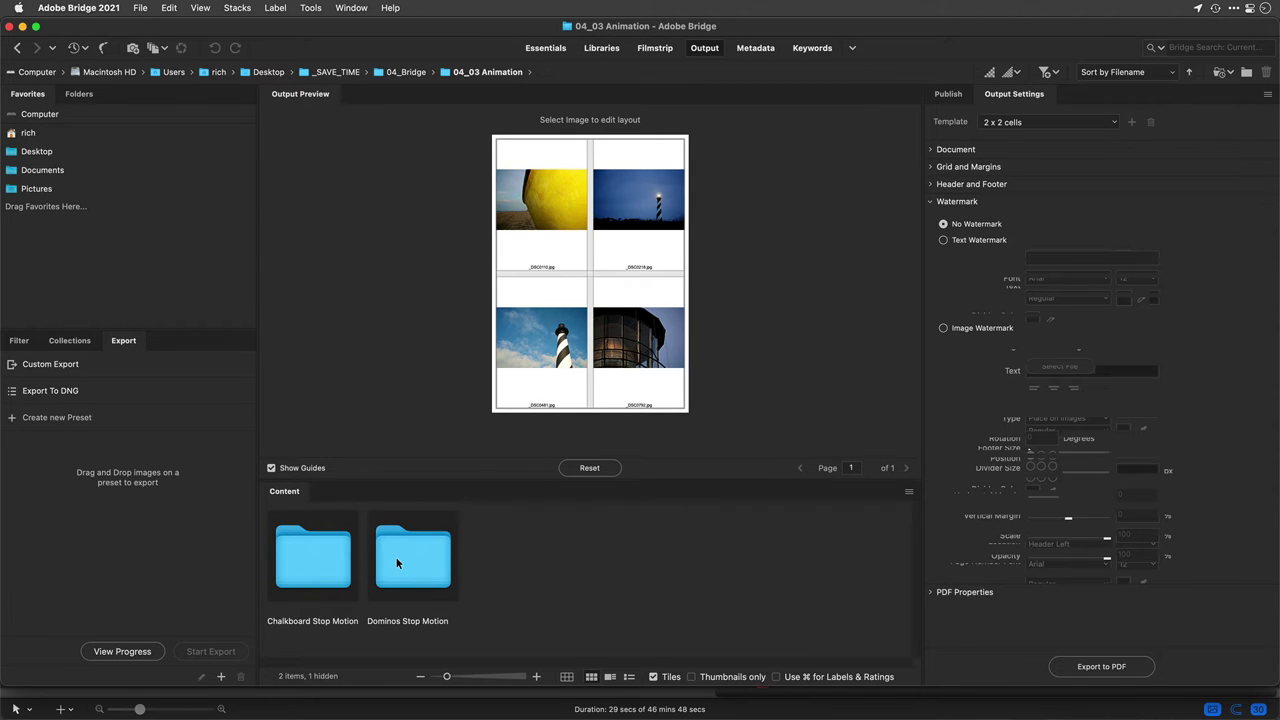
pyautogui.doubleClick(345, 566)
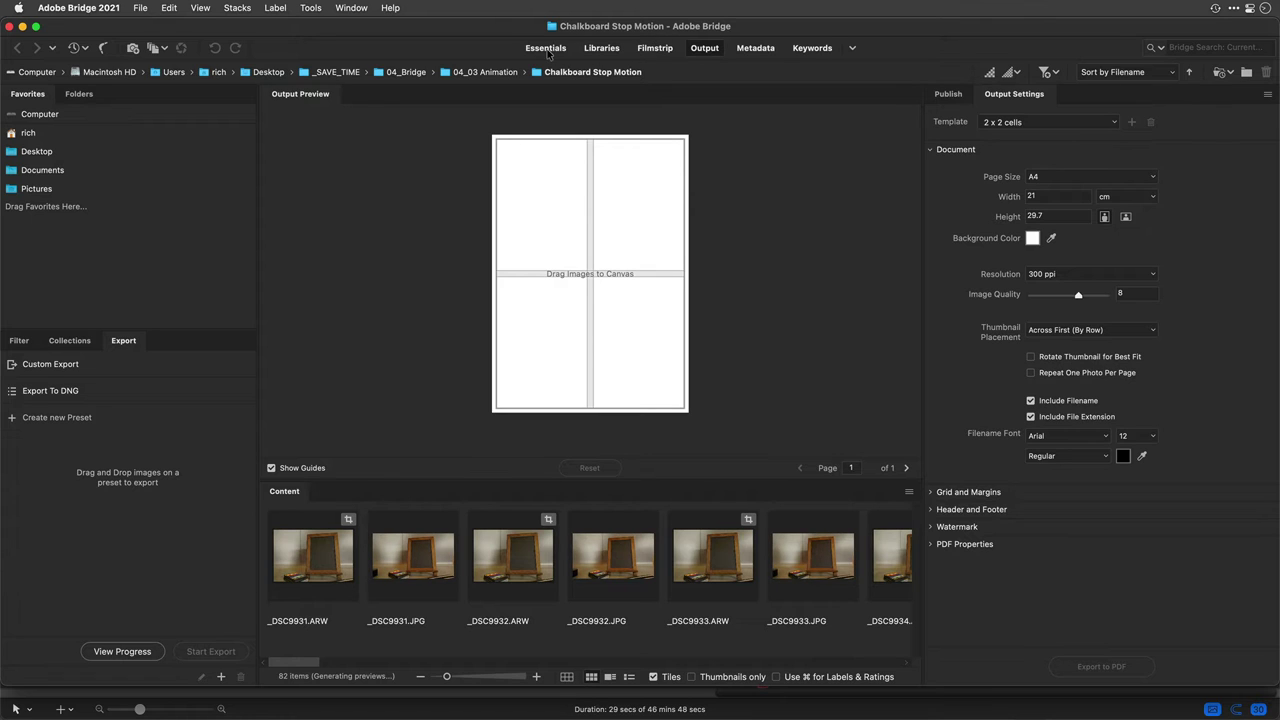
pyautogui.click(642, 52)
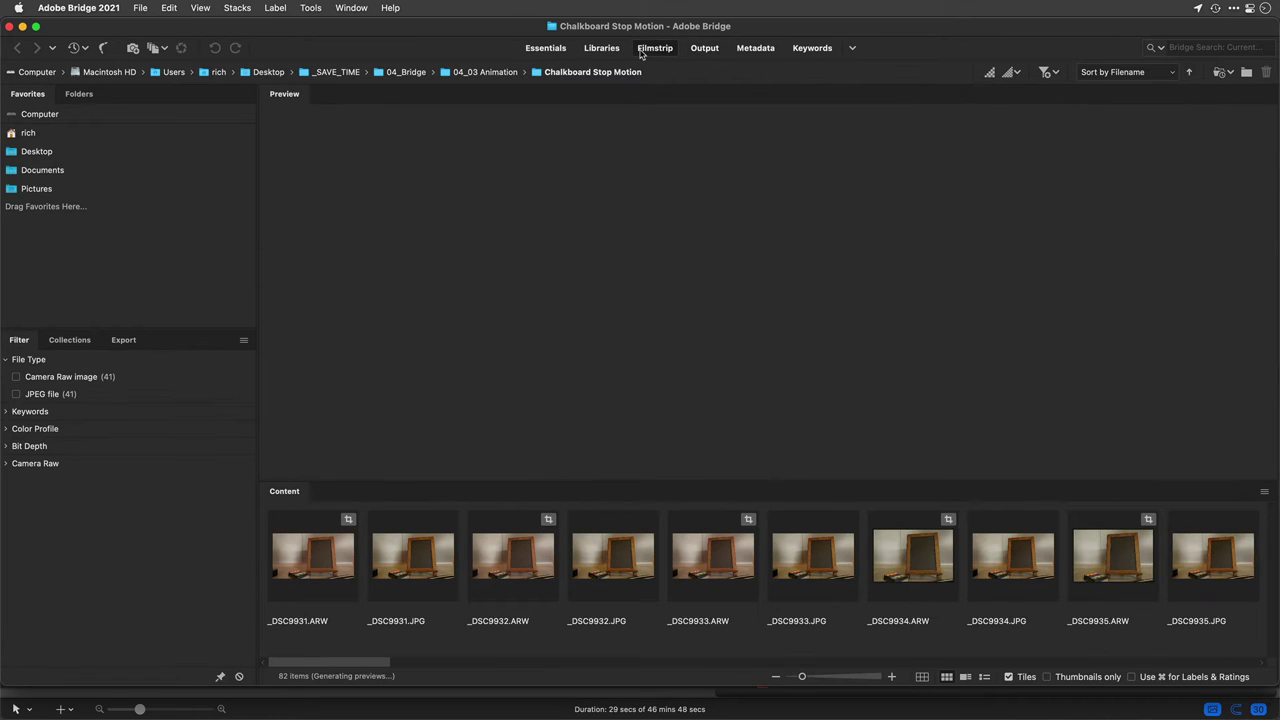
# Step: Select all 82 frames and group them as a single stack
pyautogui.click(335, 560)
pyautogui.press('super+a')
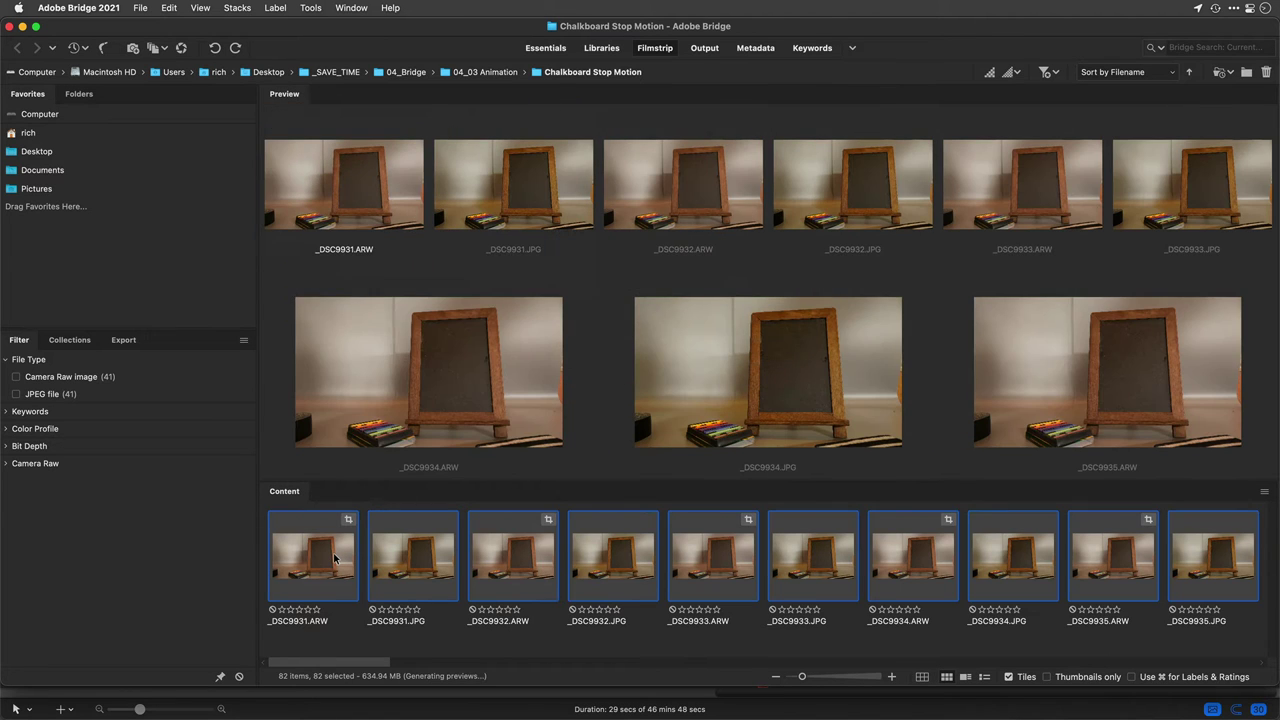
pyautogui.rightClick(335, 560)
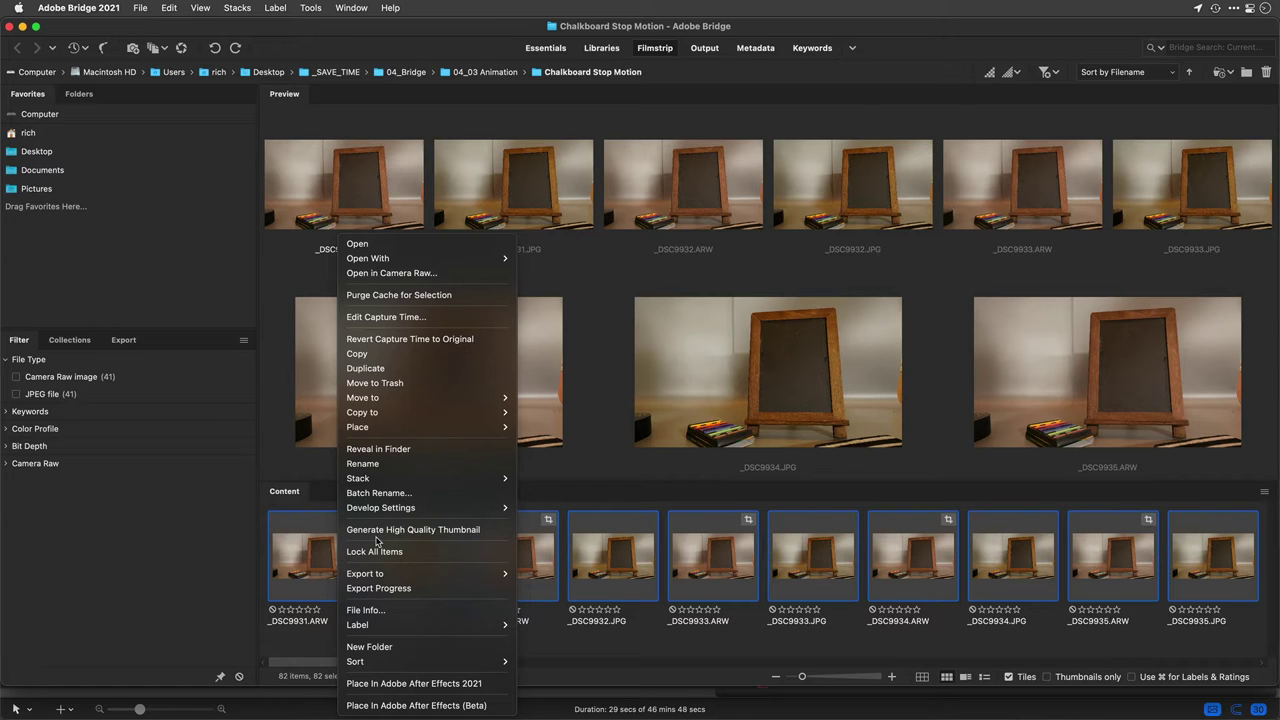
pyautogui.moveTo(379, 484)
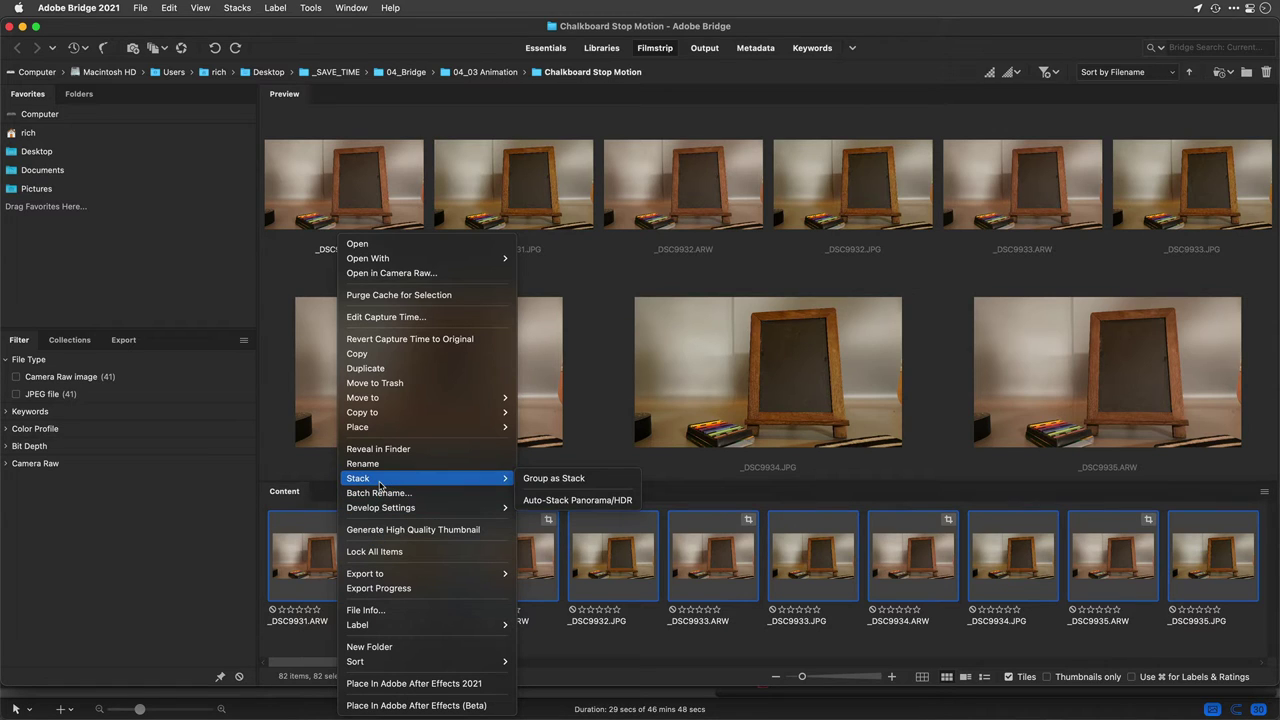
pyautogui.click(551, 479)
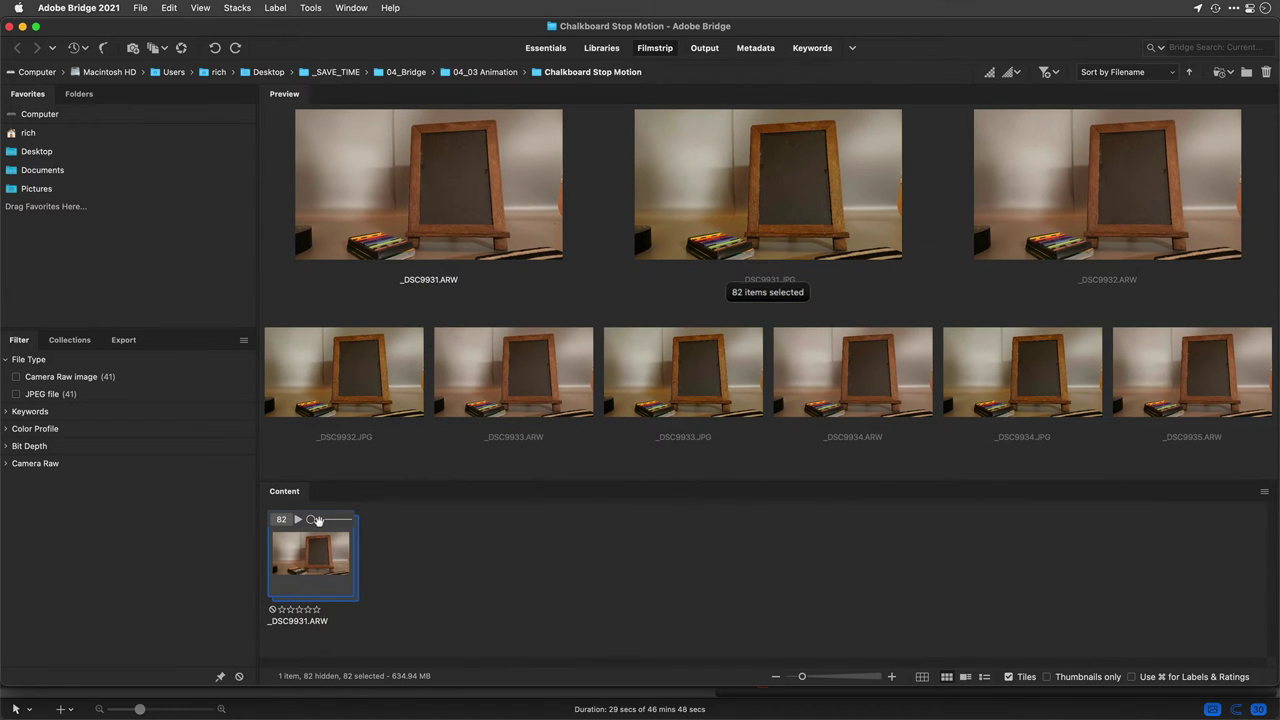
# Step: Set the stack's playback frame rate from the Stack menu
pyautogui.rightClick(296, 530)
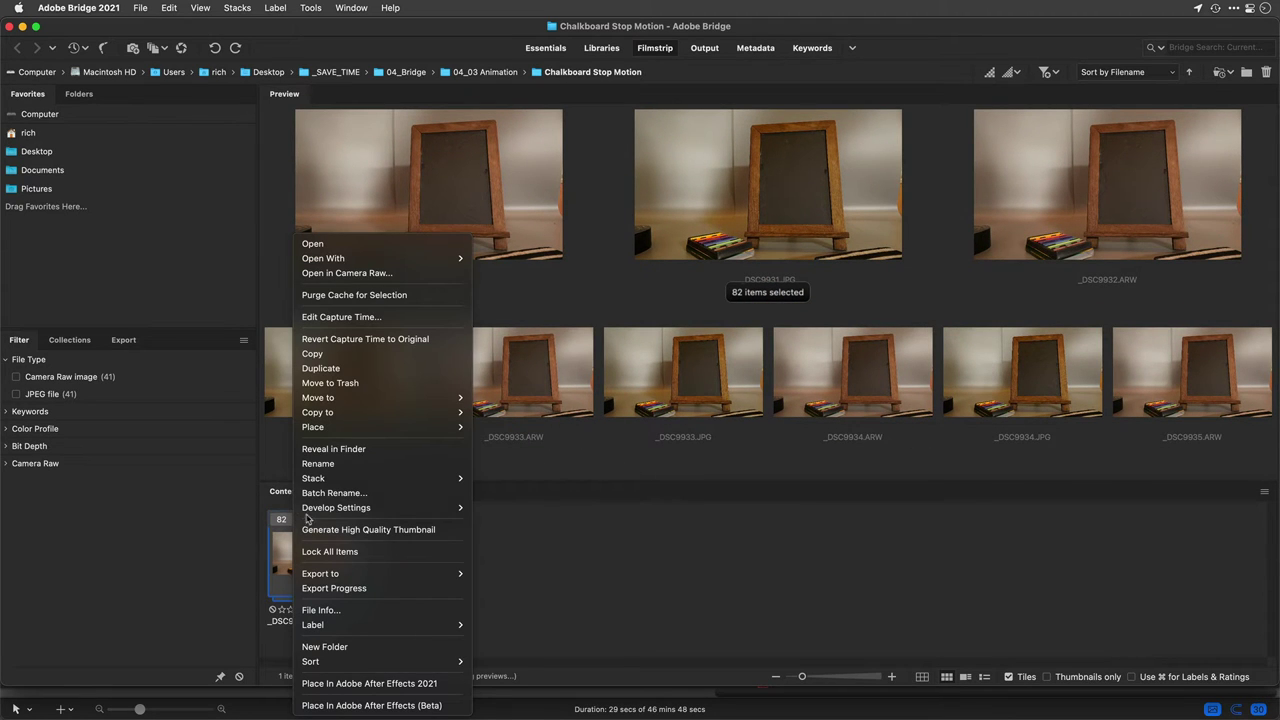
pyautogui.rightClick(404, 485)
pyautogui.moveTo(486, 480)
pyautogui.moveTo(655, 480)
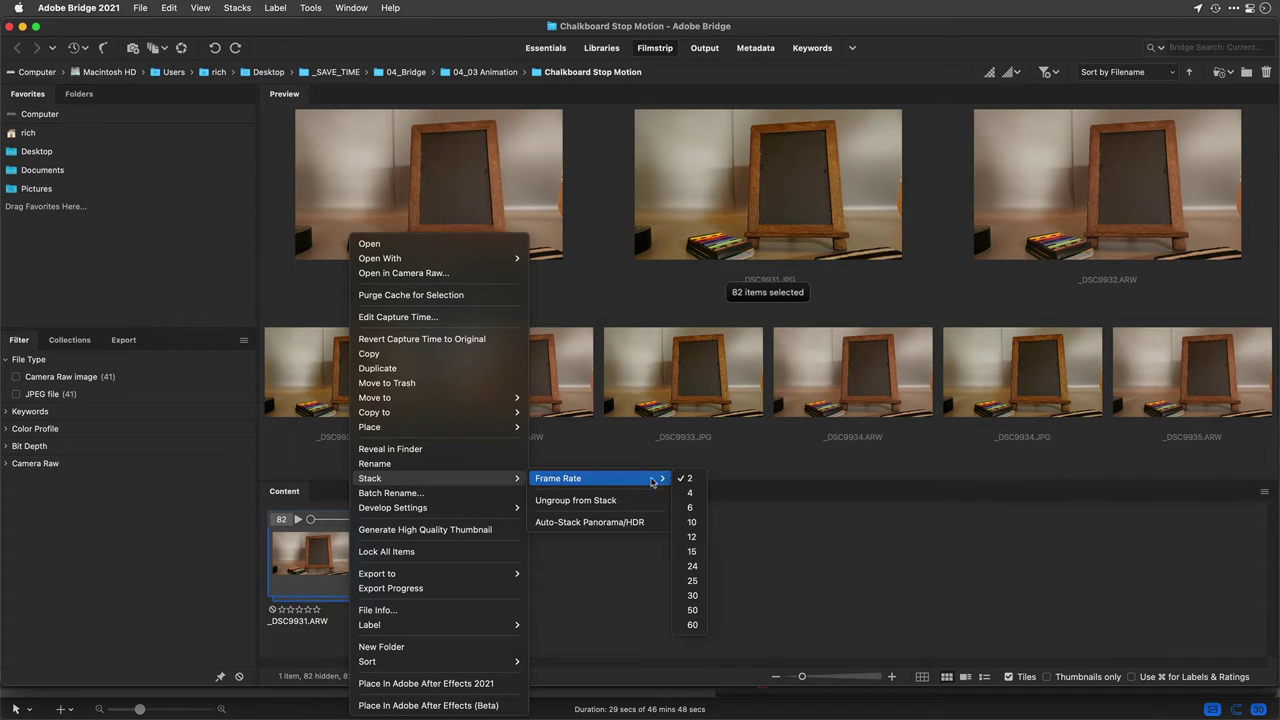
pyautogui.click(690, 521)
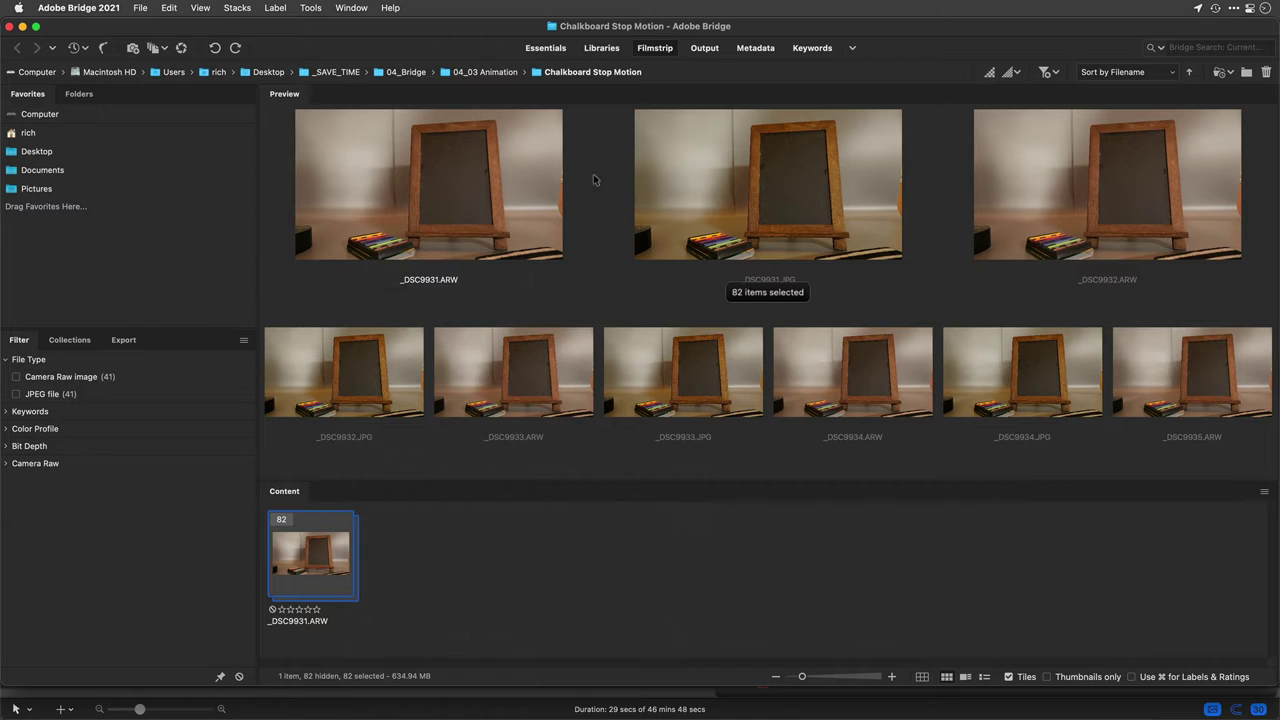
# Step: Return to Essentials, enlarge the thumbnails, and play the chalkboard stack as an animation
pyautogui.click(546, 48)
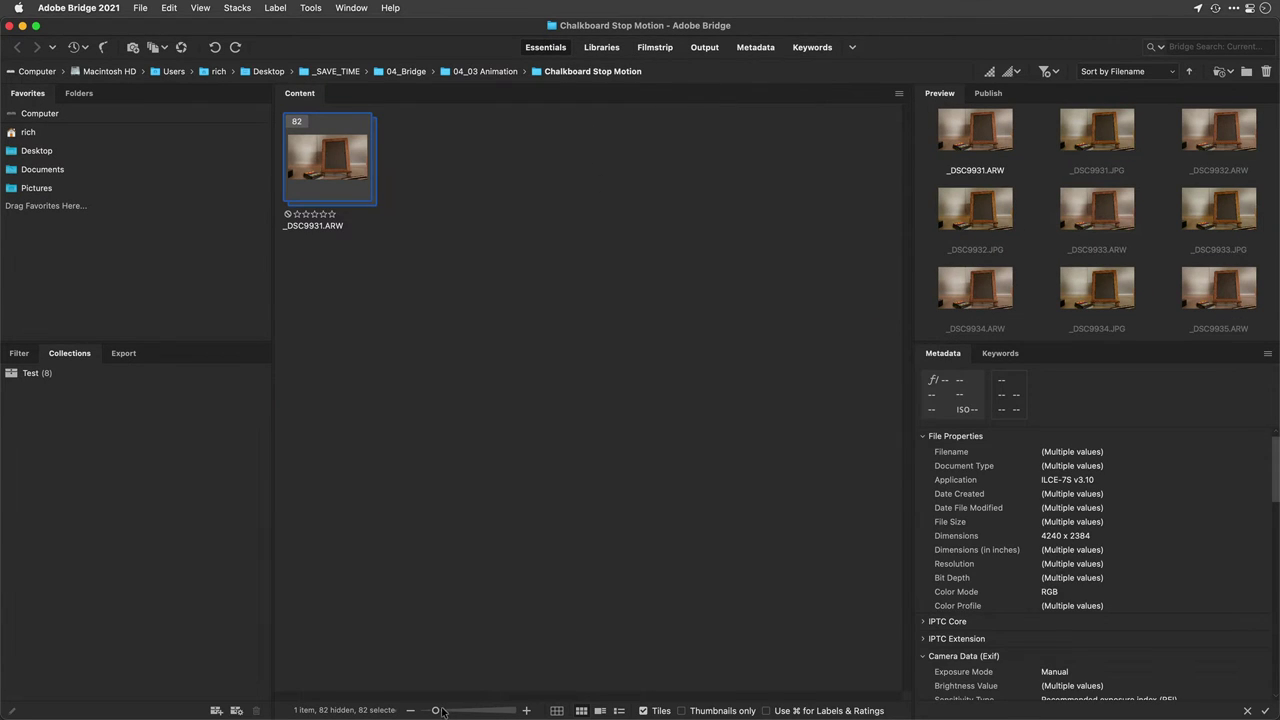
pyautogui.moveTo(446, 711); pyautogui.dragTo(500, 712)
pyautogui.moveTo(397, 263)
pyautogui.click(315, 124)
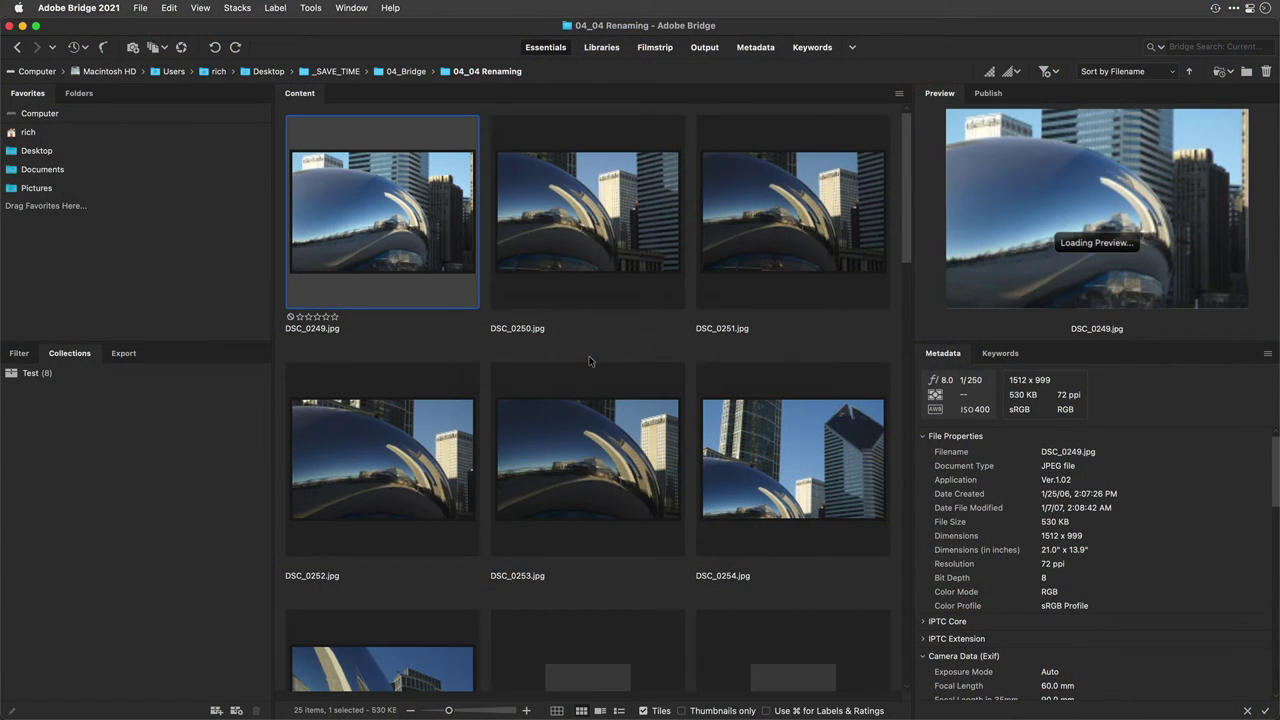
# Step: Batch rename all 25 photos with text 'Chicago_' followed by a sequence number starting at 1
pyautogui.press('super+a')
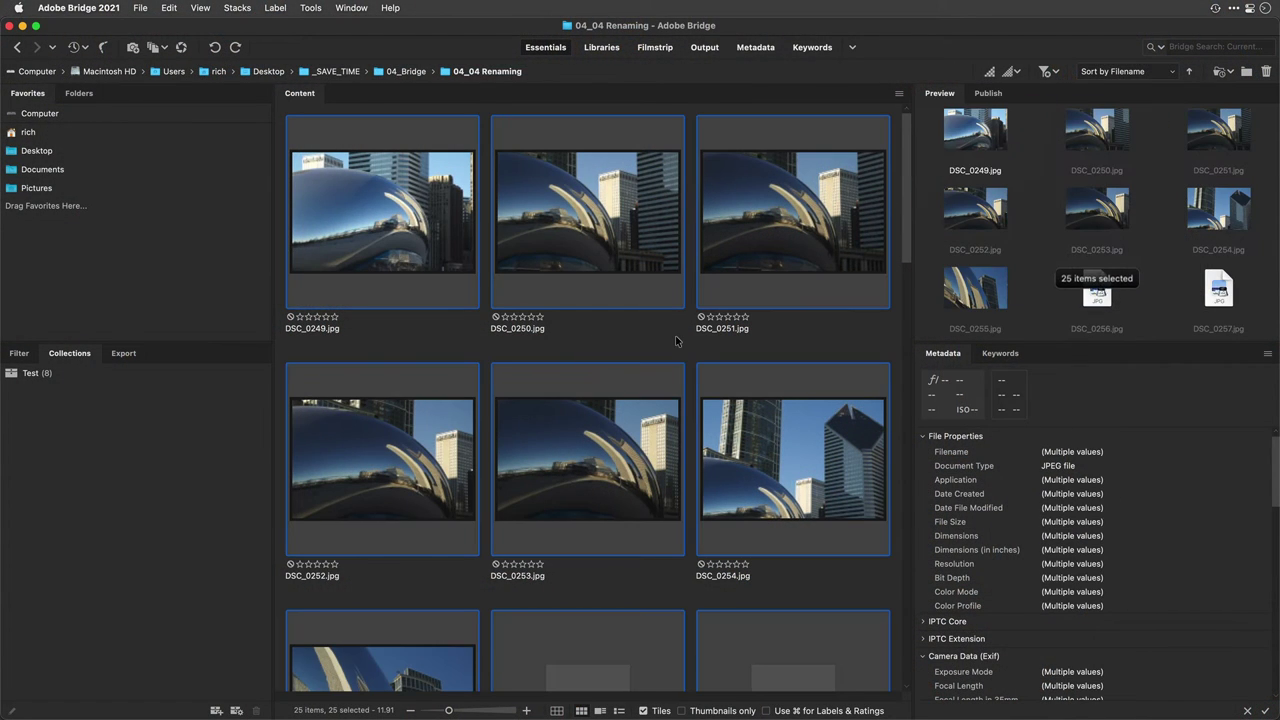
pyautogui.click(311, 7)
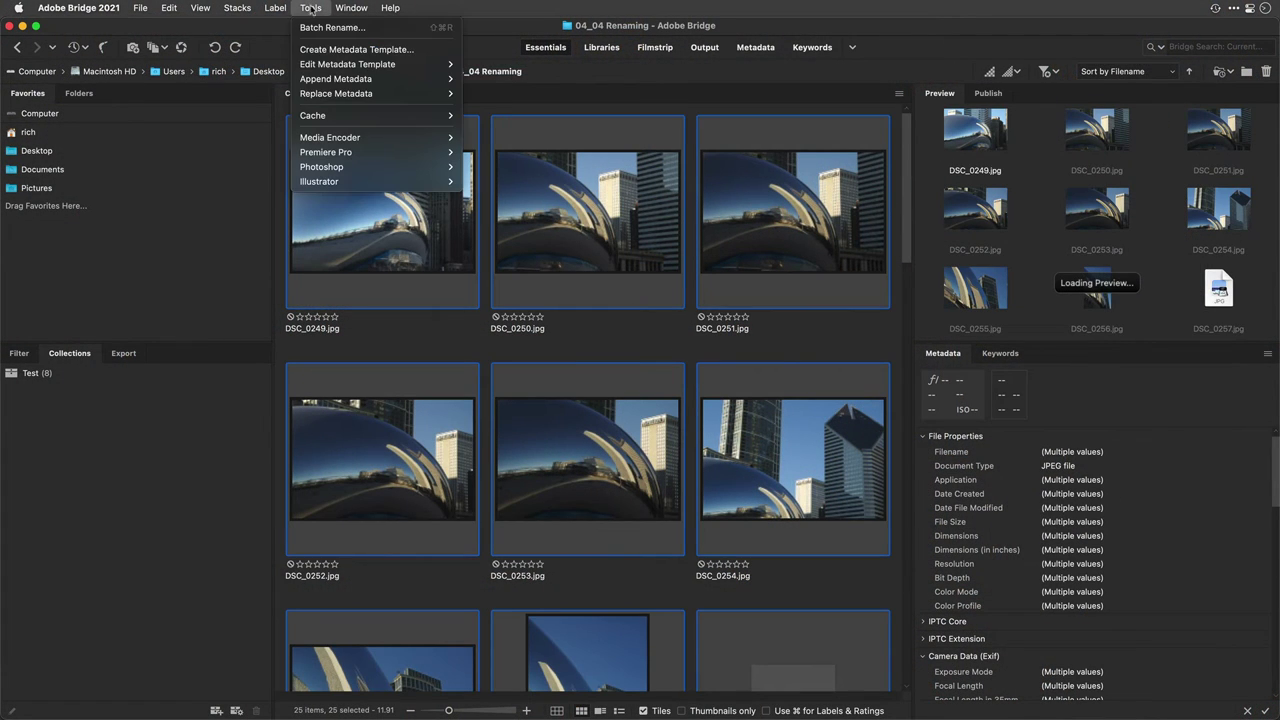
pyautogui.click(316, 25)
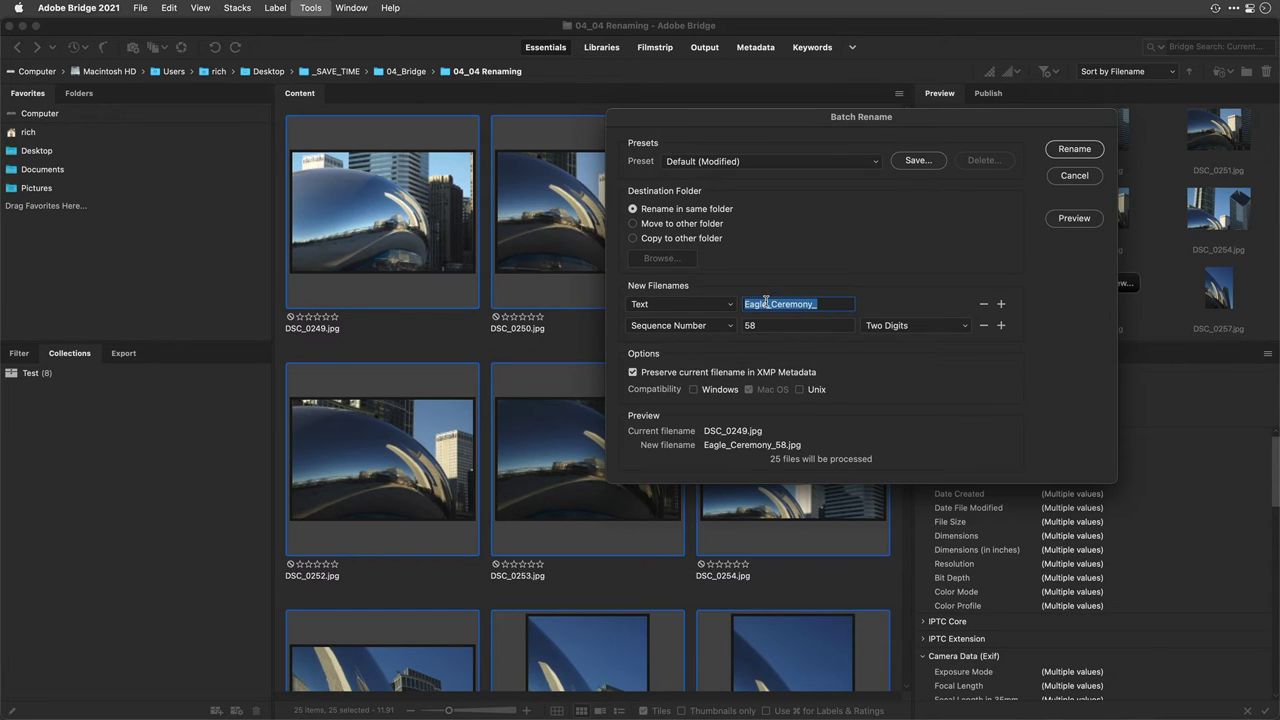
pyautogui.write('Ch')
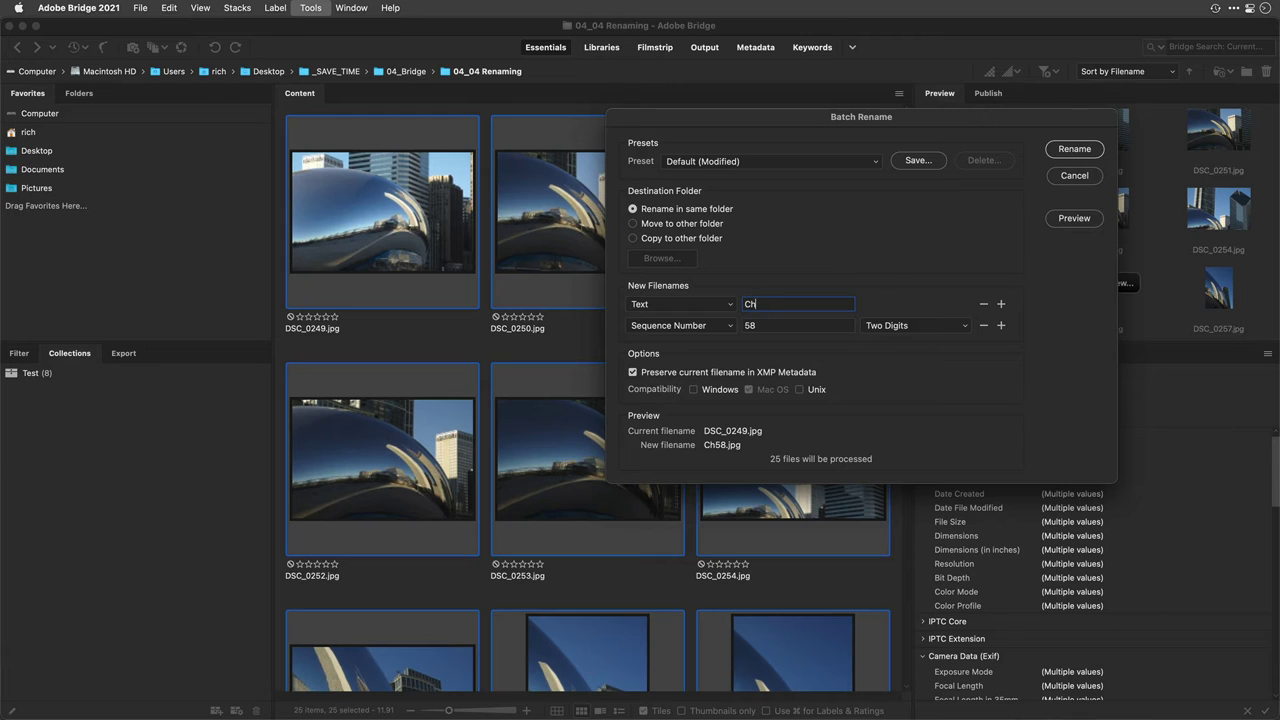
pyautogui.write('icago_')
pyautogui.click(774, 327)
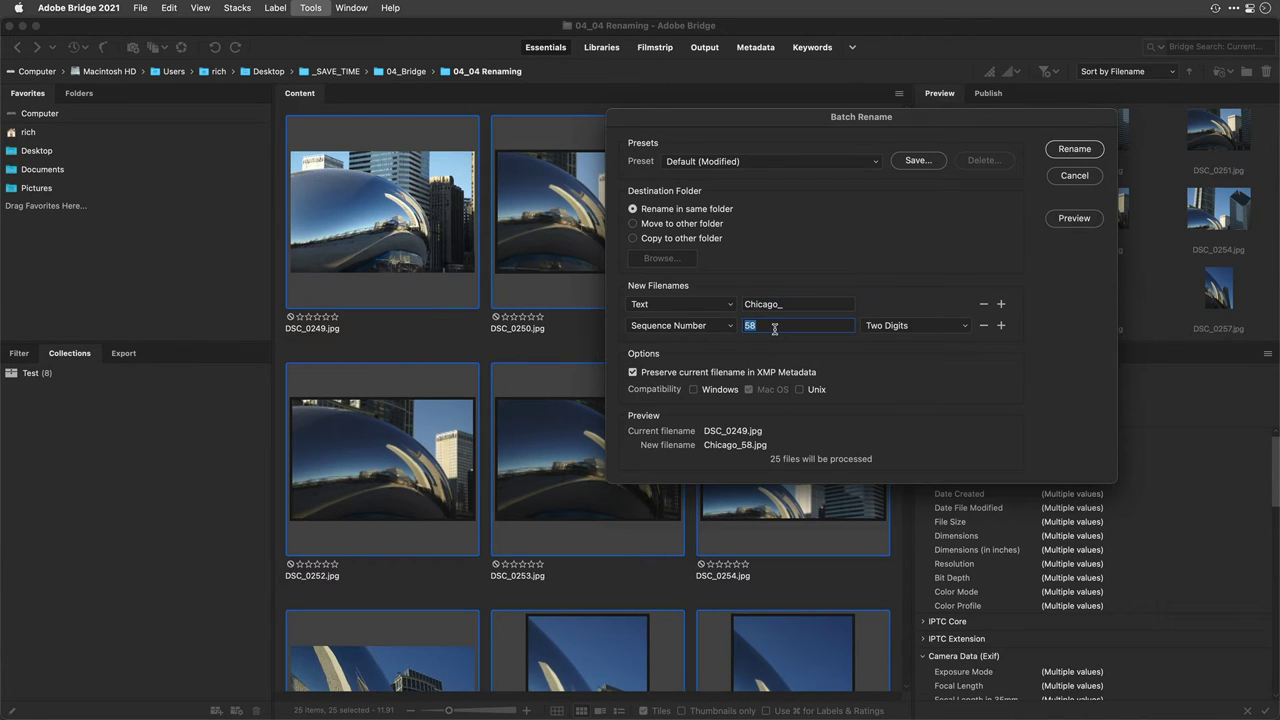
pyautogui.write('1')
# Step: Append a '_' text part and a Date Created (MMDDYYYY) part to the new filenames
pyautogui.click(1001, 325)
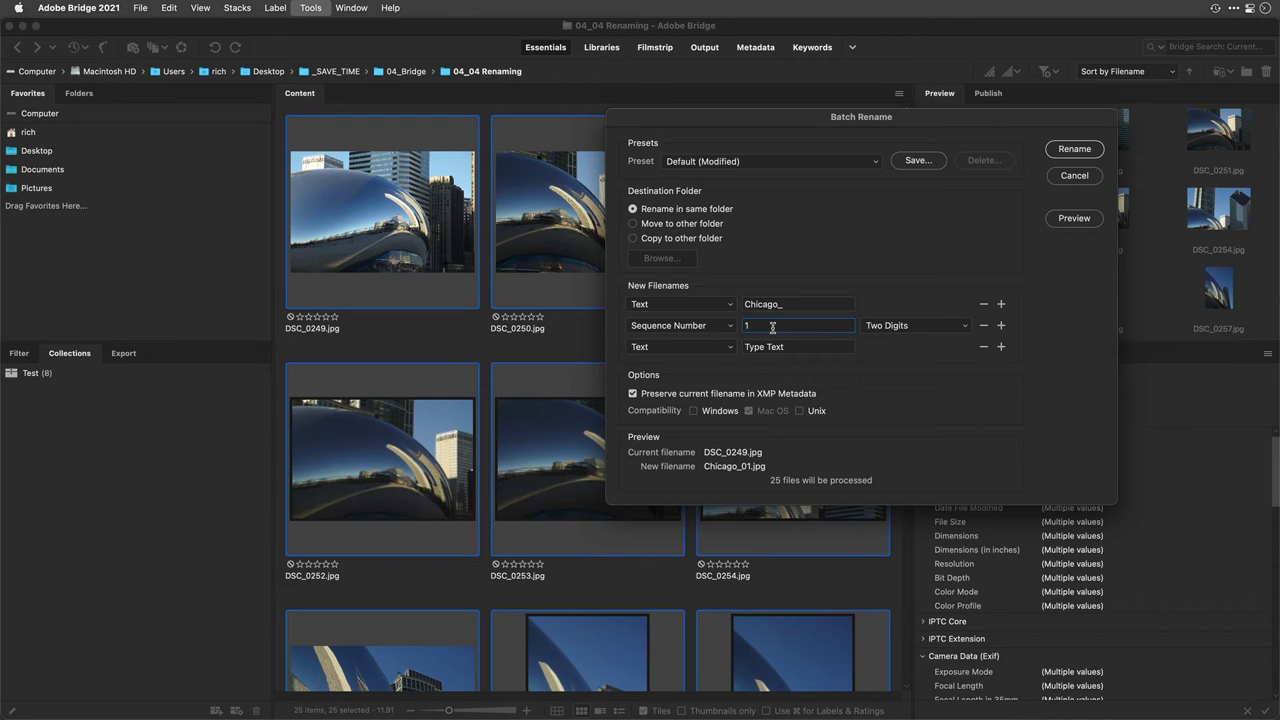
pyautogui.click(723, 350)
pyautogui.click(783, 349)
pyautogui.write('_')
pyautogui.click(1001, 347)
pyautogui.click(670, 369)
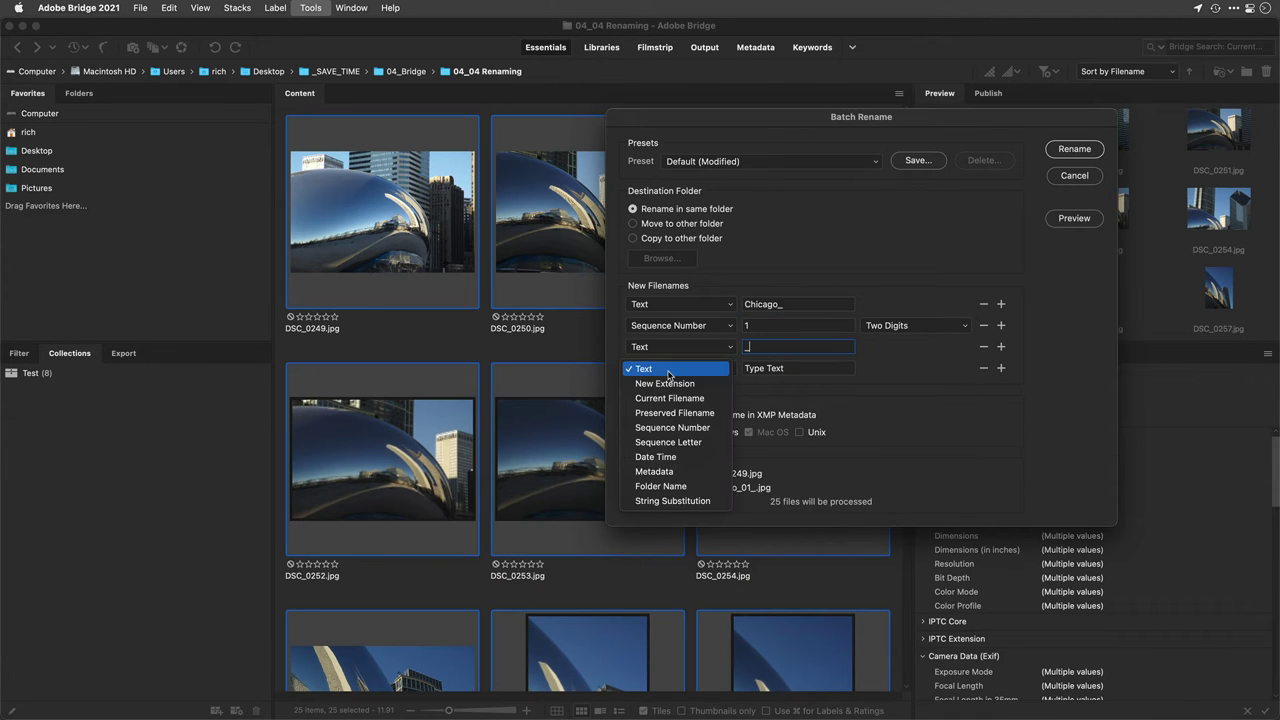
pyautogui.click(683, 458)
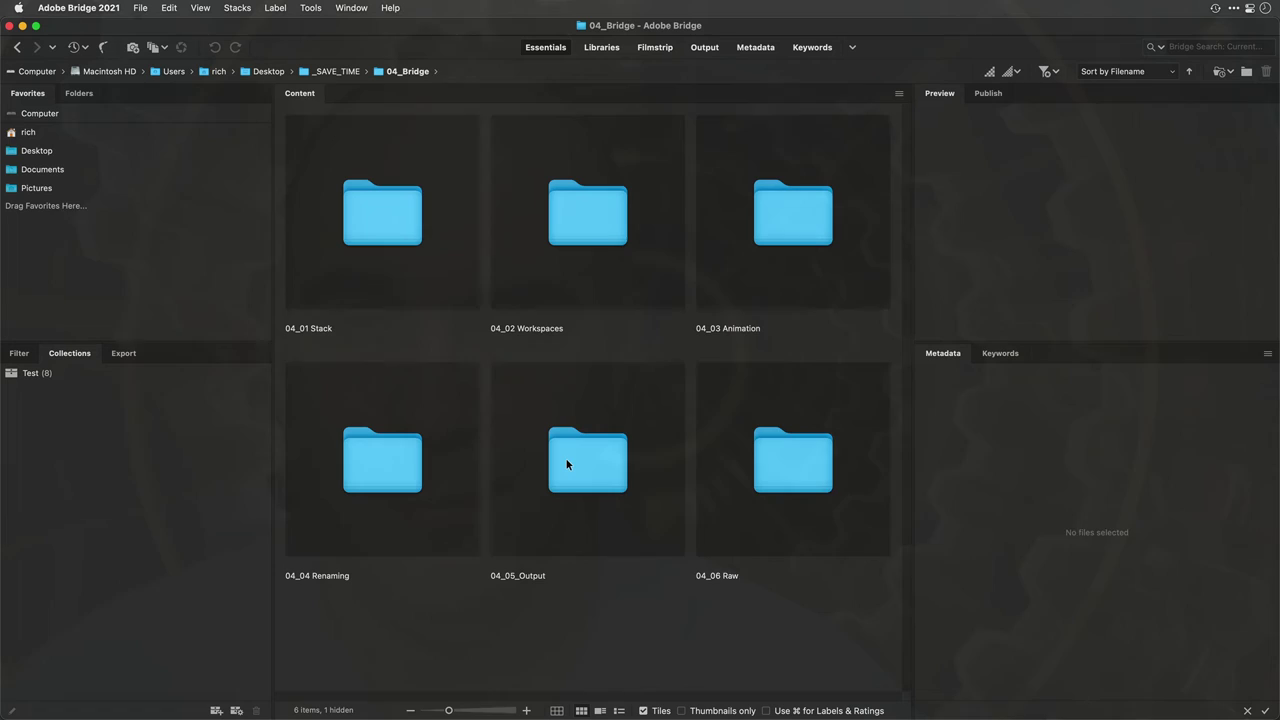
# Step: In 04_05_Output, set up an Output layout using the Triptych template on US Letter paper
pyautogui.doubleClick(565, 462)
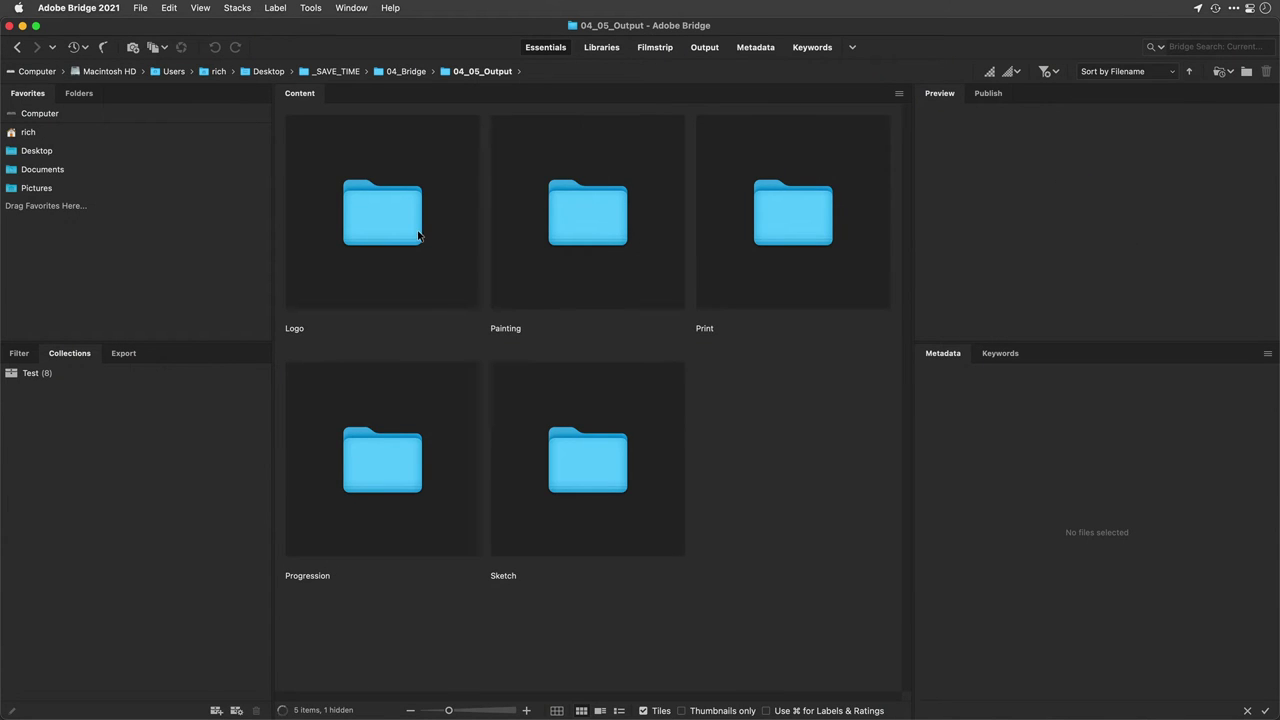
pyautogui.click(704, 47)
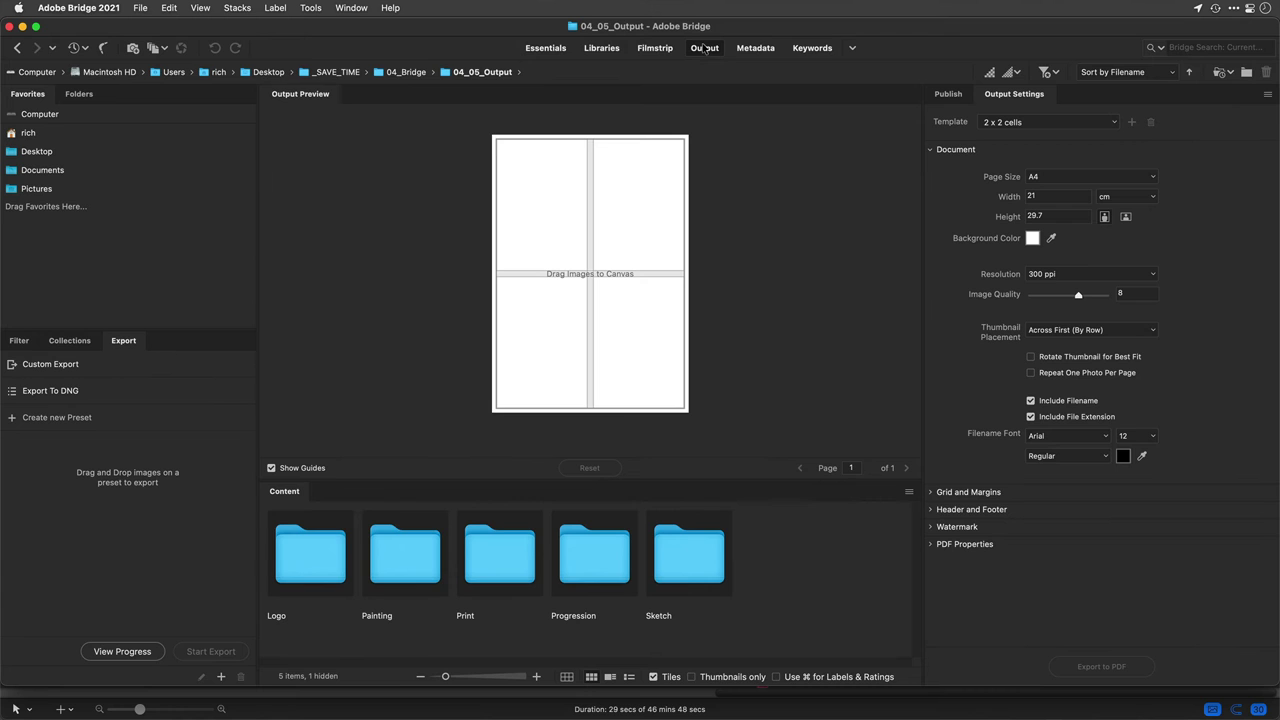
pyautogui.click(1018, 122)
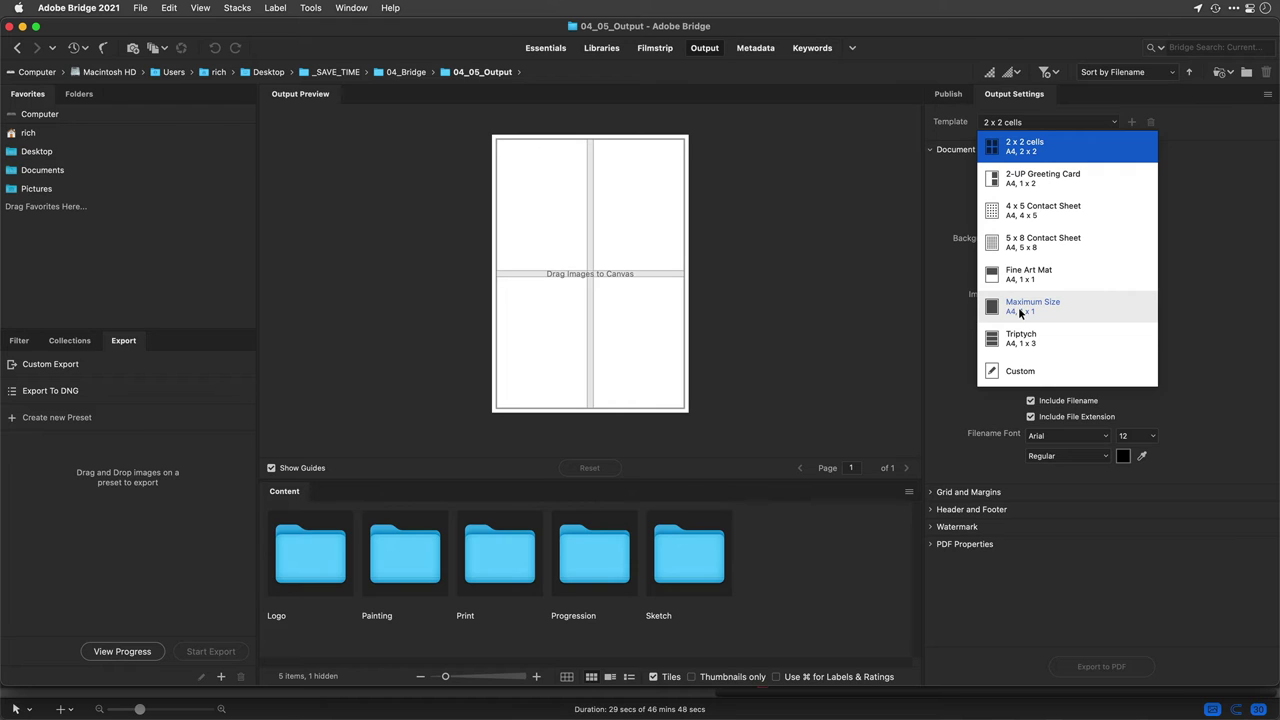
pyautogui.click(1022, 338)
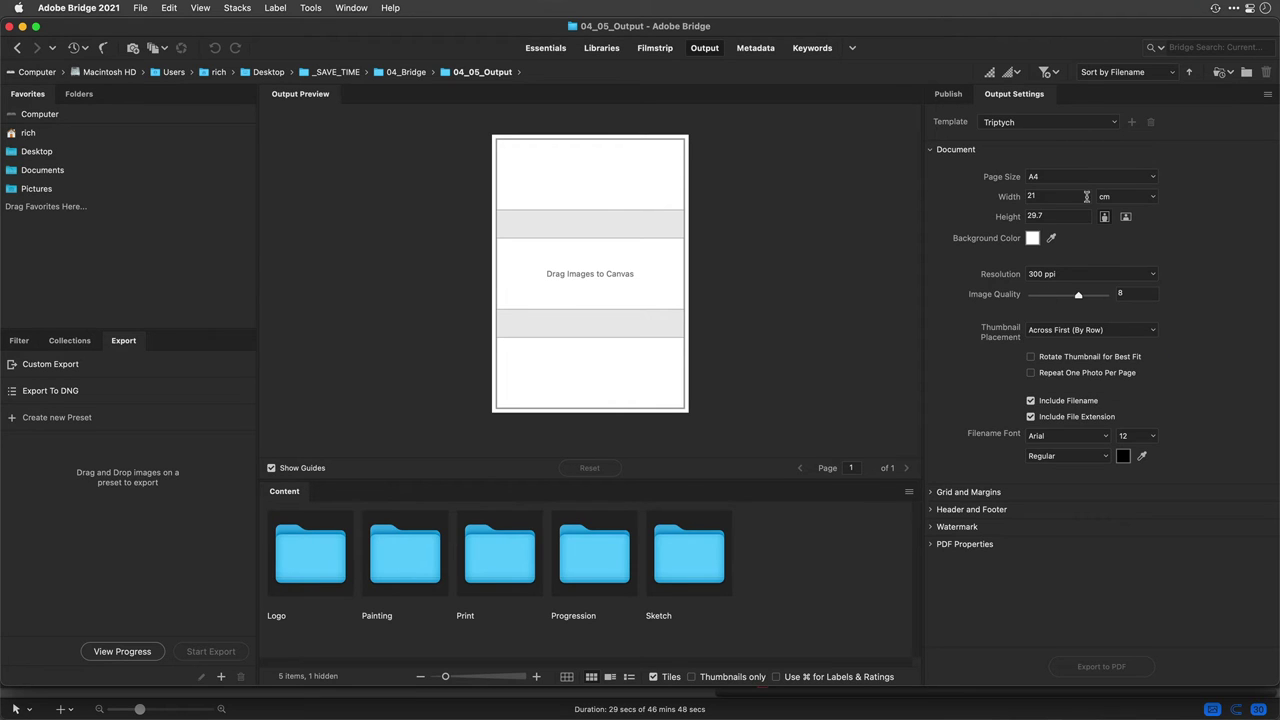
pyautogui.click(1153, 180)
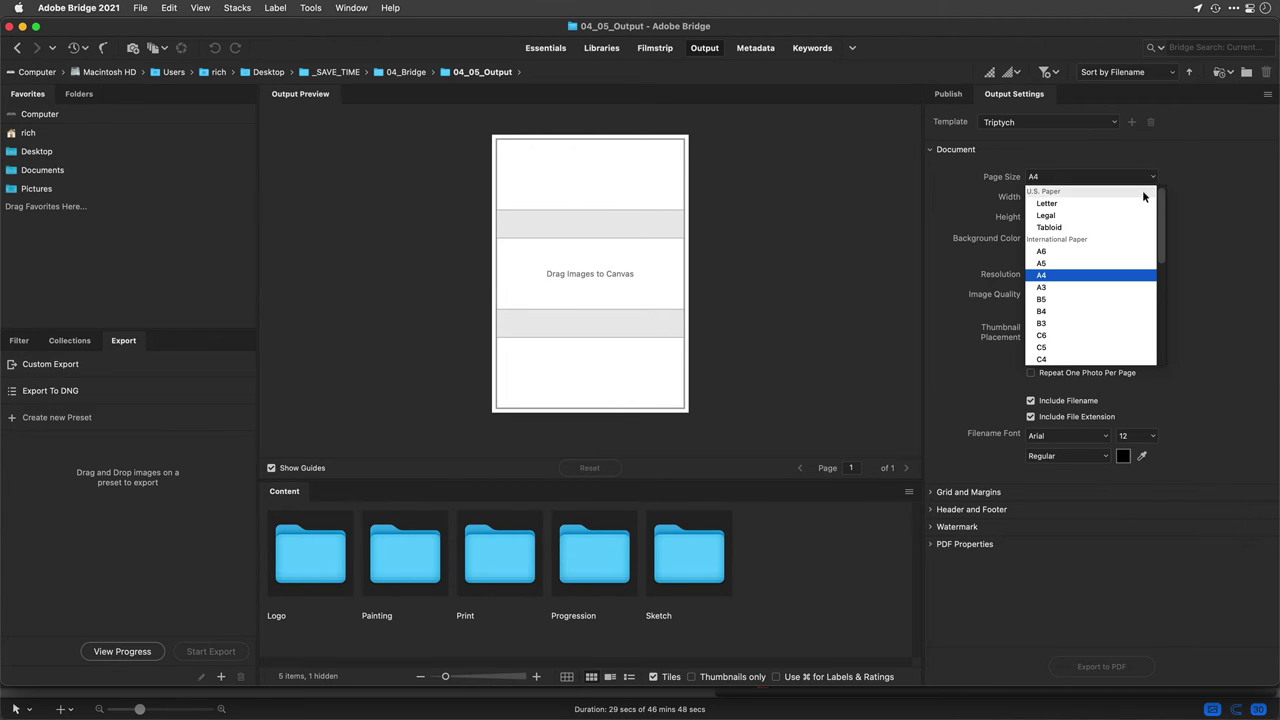
pyautogui.click(1100, 205)
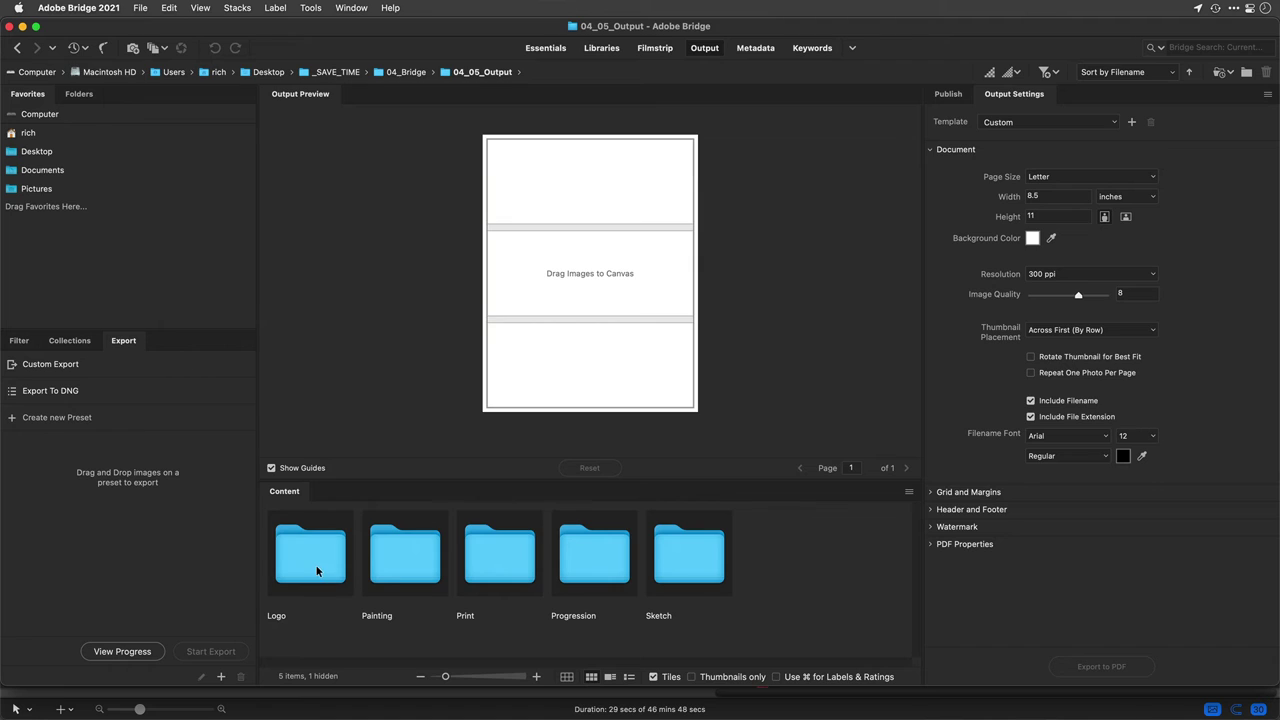
# Step: Look into the Print folder, then open the Progression folder of artwork
pyautogui.click(490, 590)
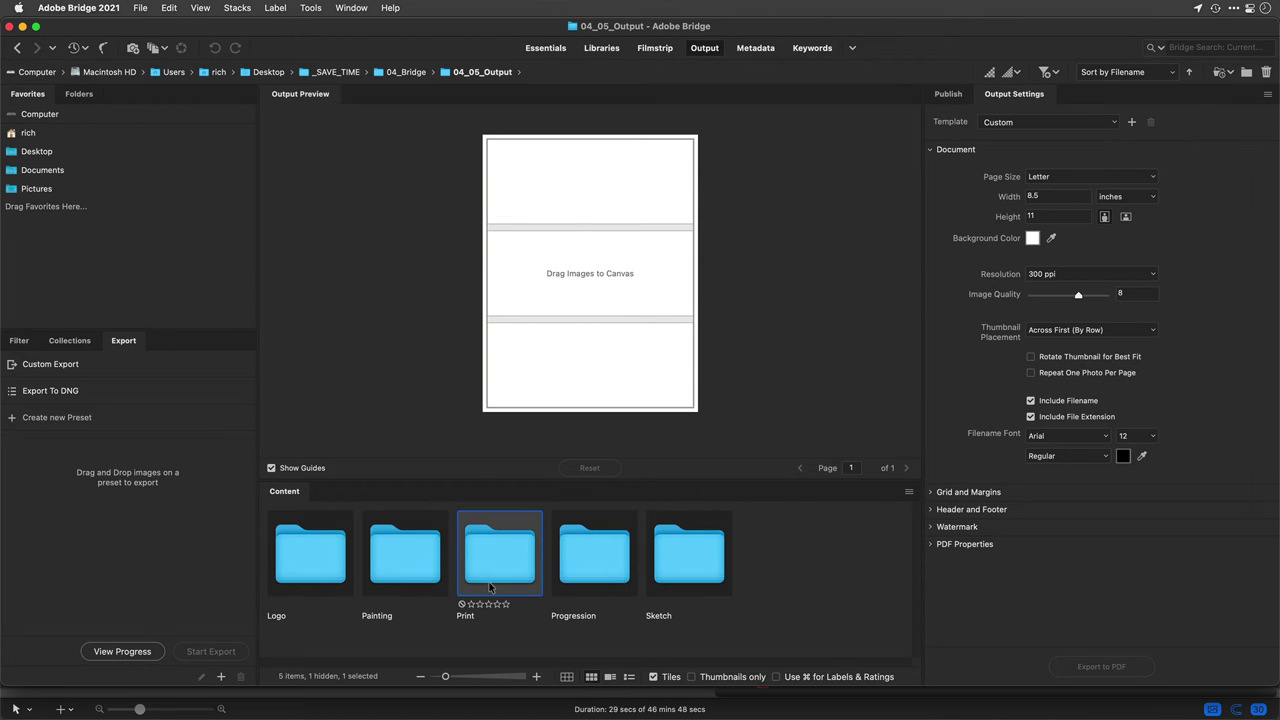
pyautogui.doubleClick(490, 587)
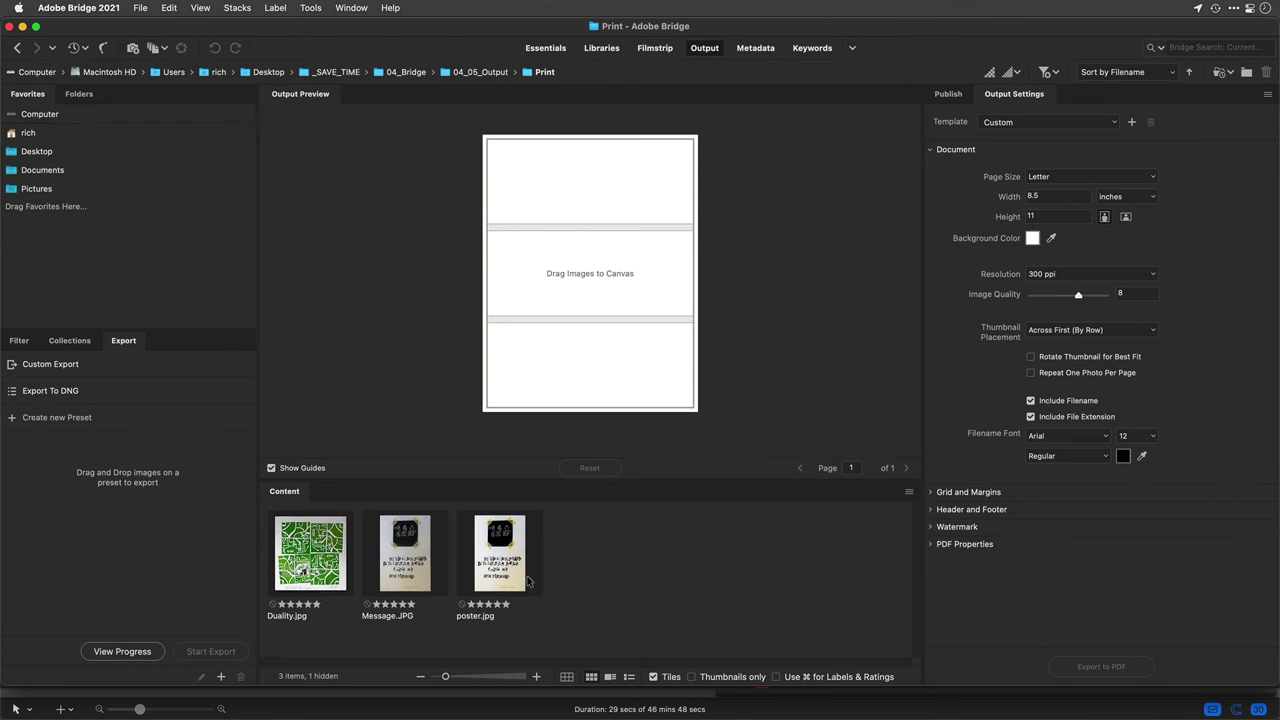
pyautogui.press('super+Up')
pyautogui.press('Right')
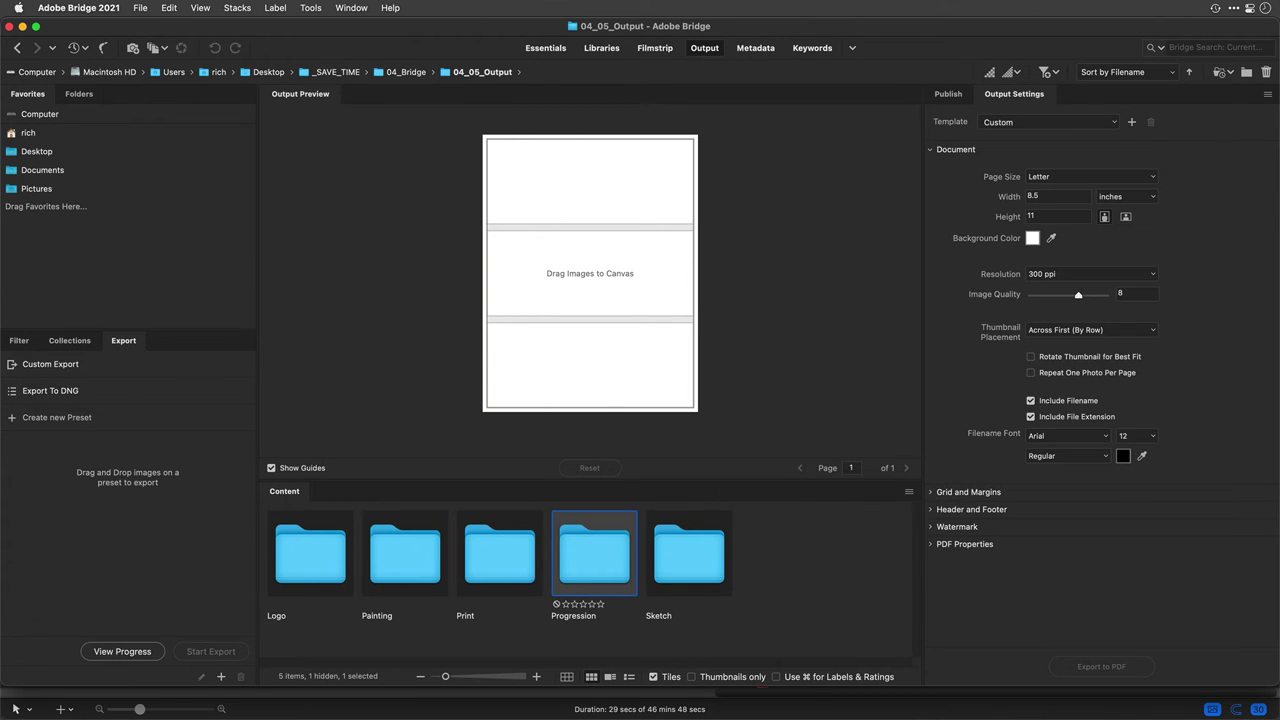
pyautogui.press('super+Down')
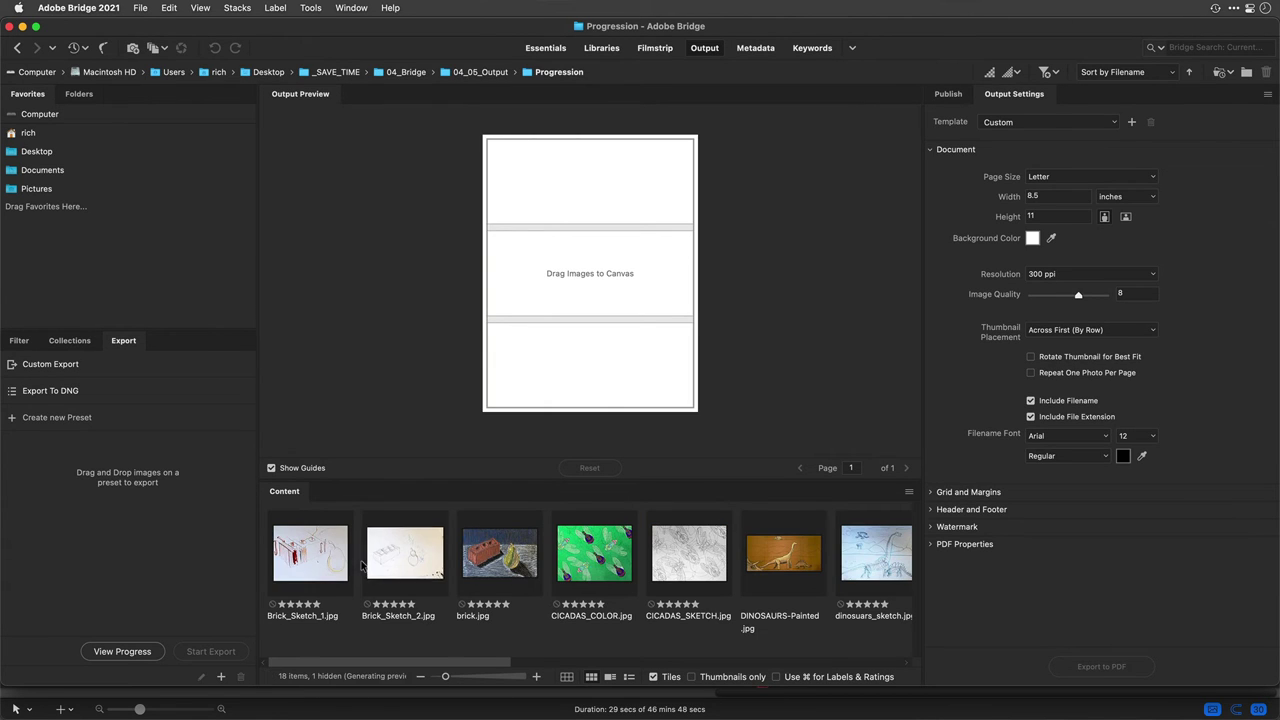
# Step: Place Brick_Sketch_2, Brick_Sketch_1 and brick.jpg in the top, middle and bottom slots, and turn off filename captions
pyautogui.moveTo(380, 558); pyautogui.dragTo(602, 180)
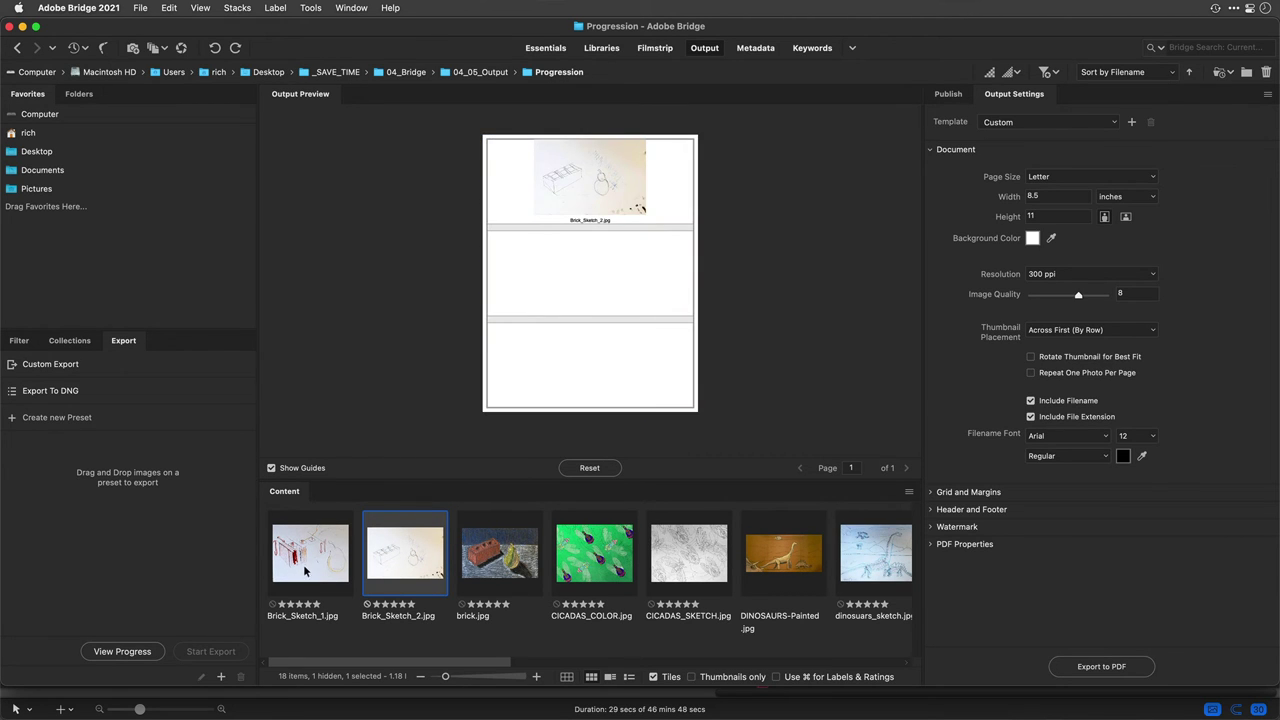
pyautogui.moveTo(305, 568); pyautogui.dragTo(595, 272)
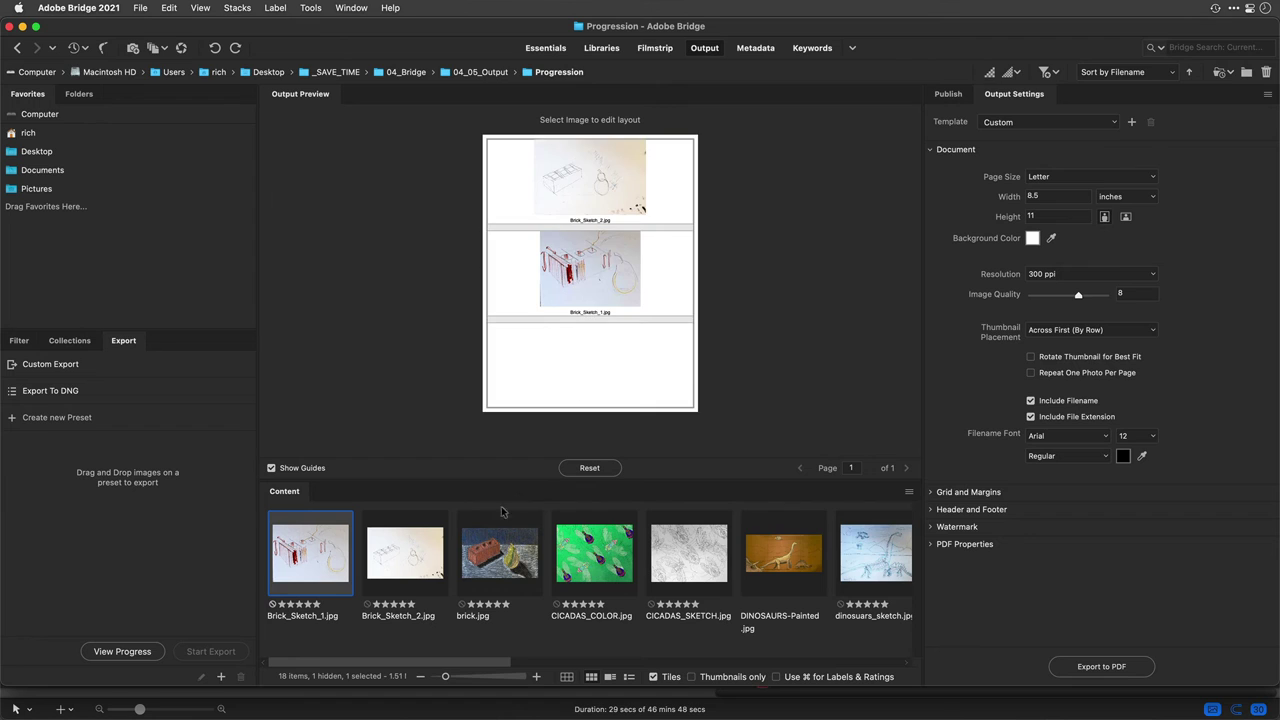
pyautogui.click(412, 574)
pyautogui.moveTo(488, 573); pyautogui.dragTo(610, 398)
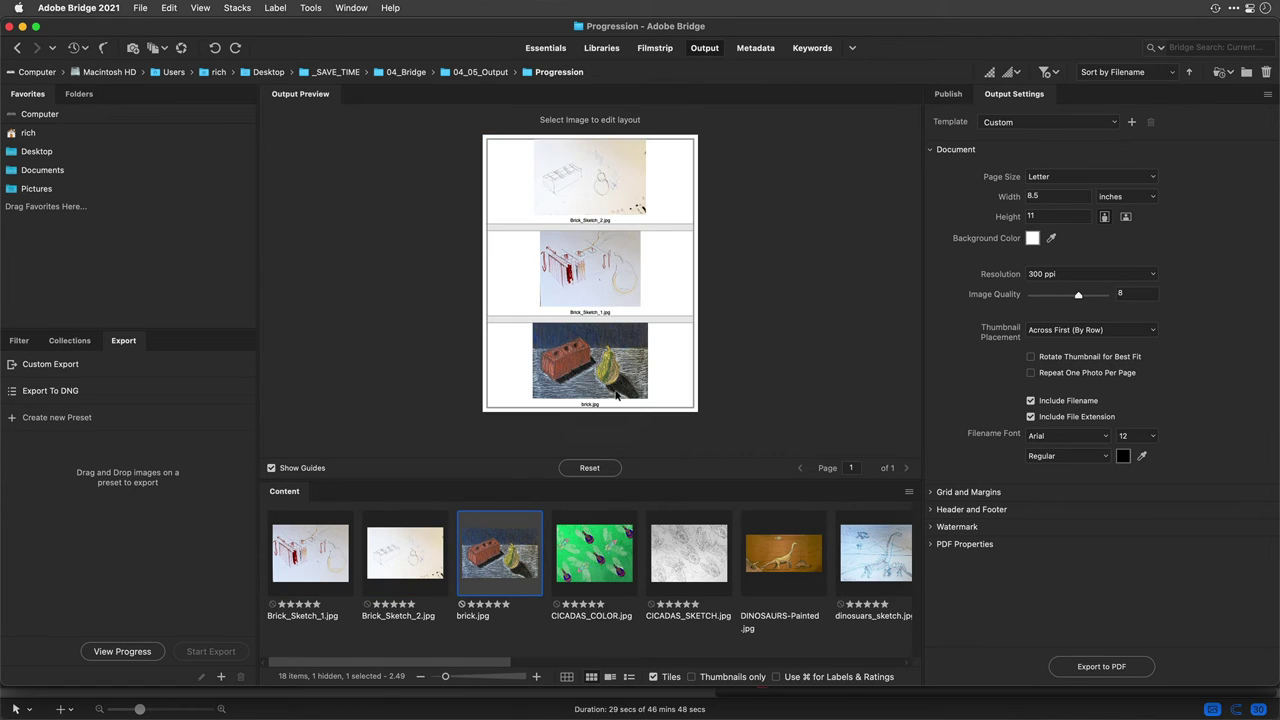
pyautogui.click(1031, 400)
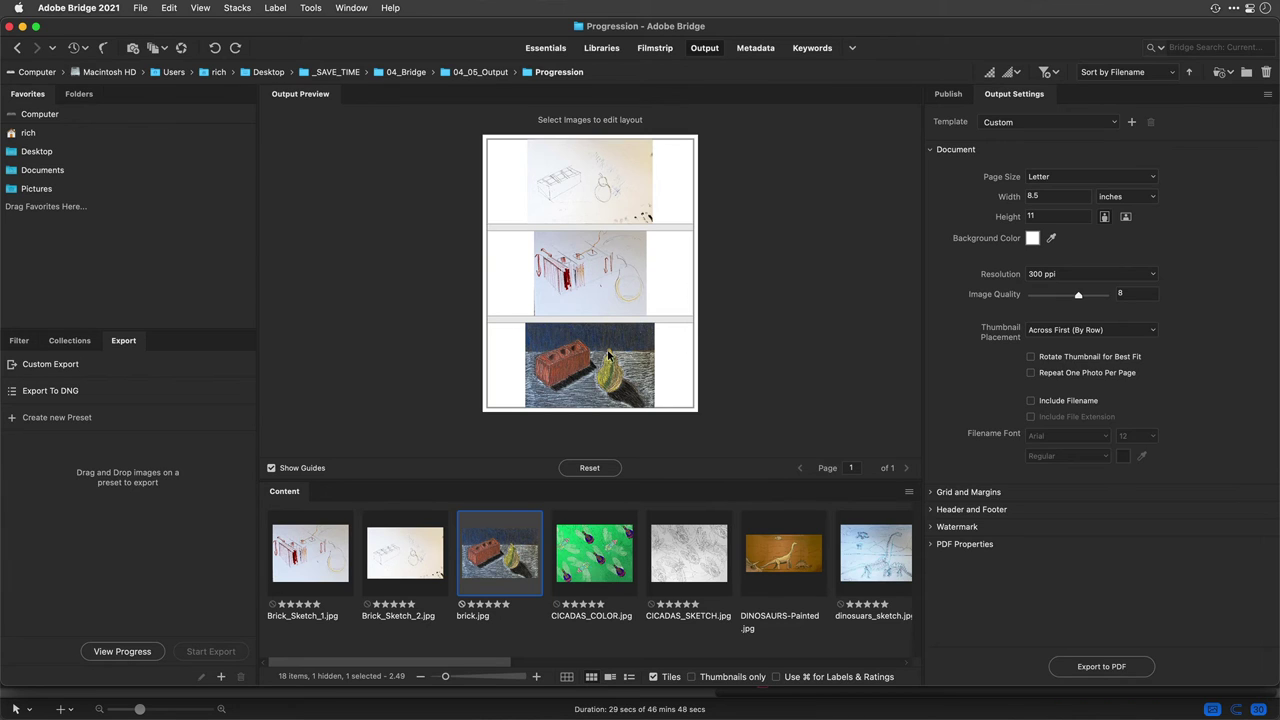
# Step: Turn on an image watermark using logo.png from the Logo folder
pyautogui.click(930, 527)
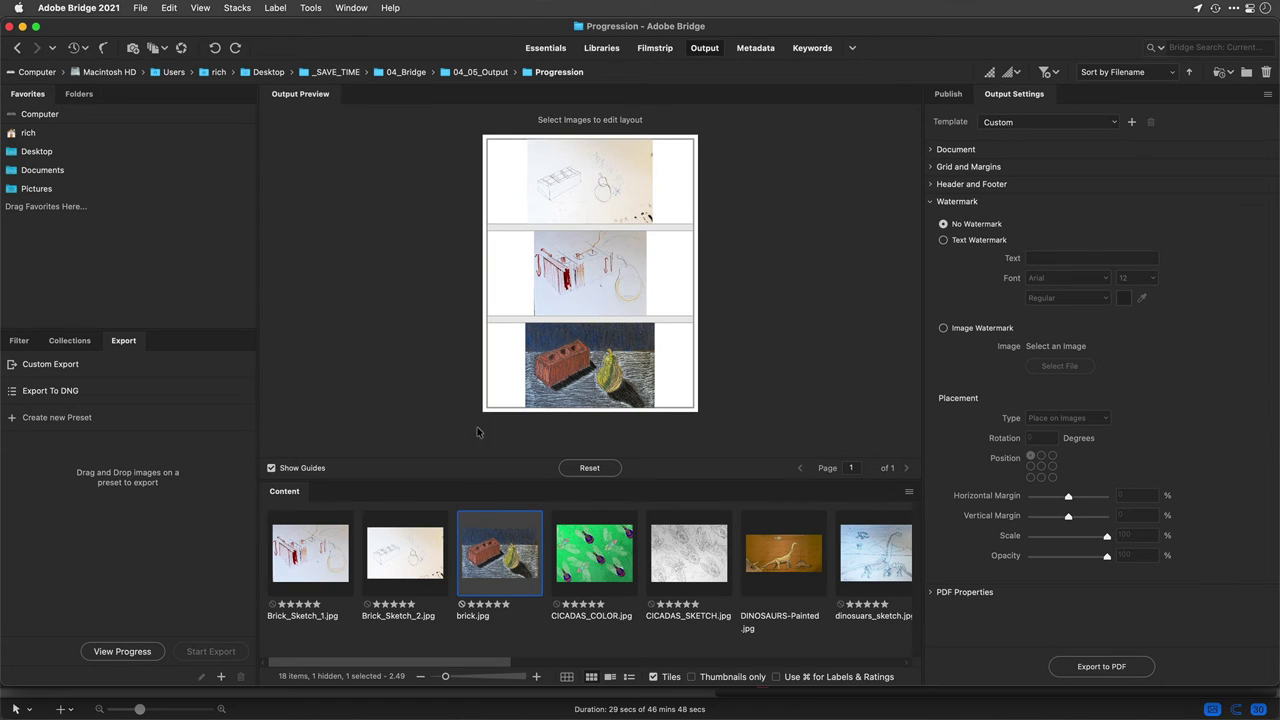
pyautogui.click(342, 563)
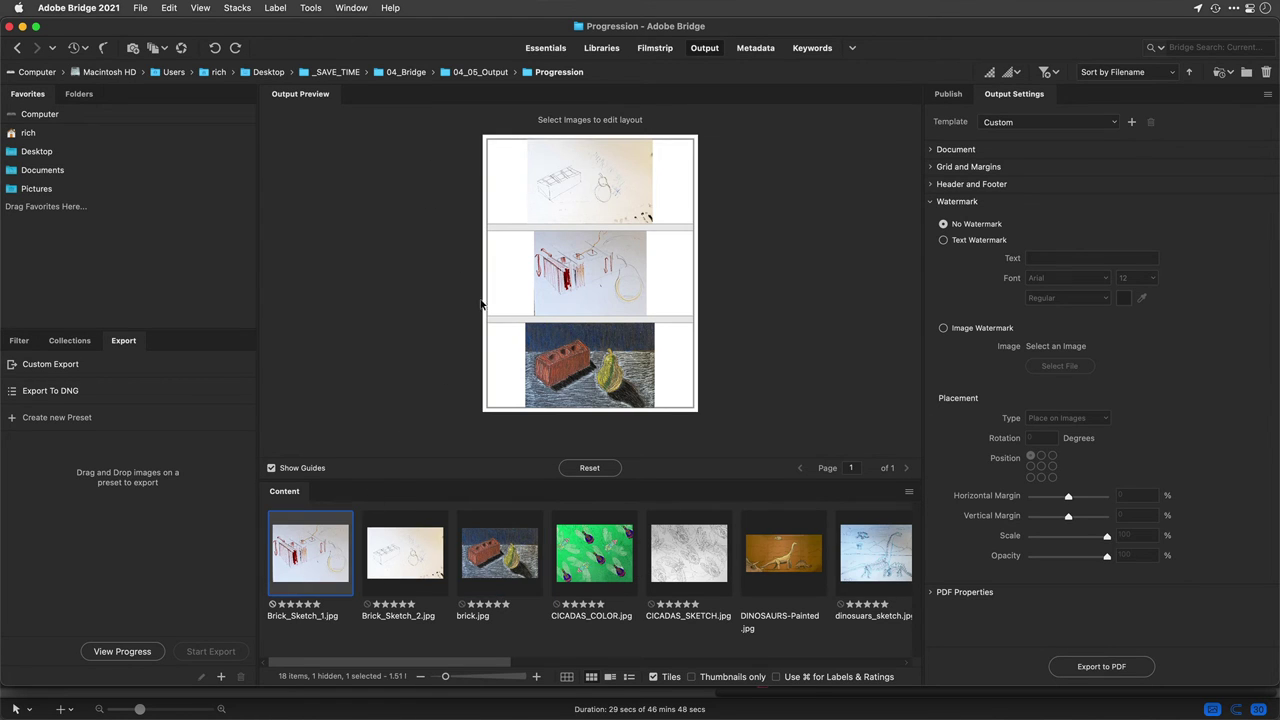
pyautogui.click(485, 73)
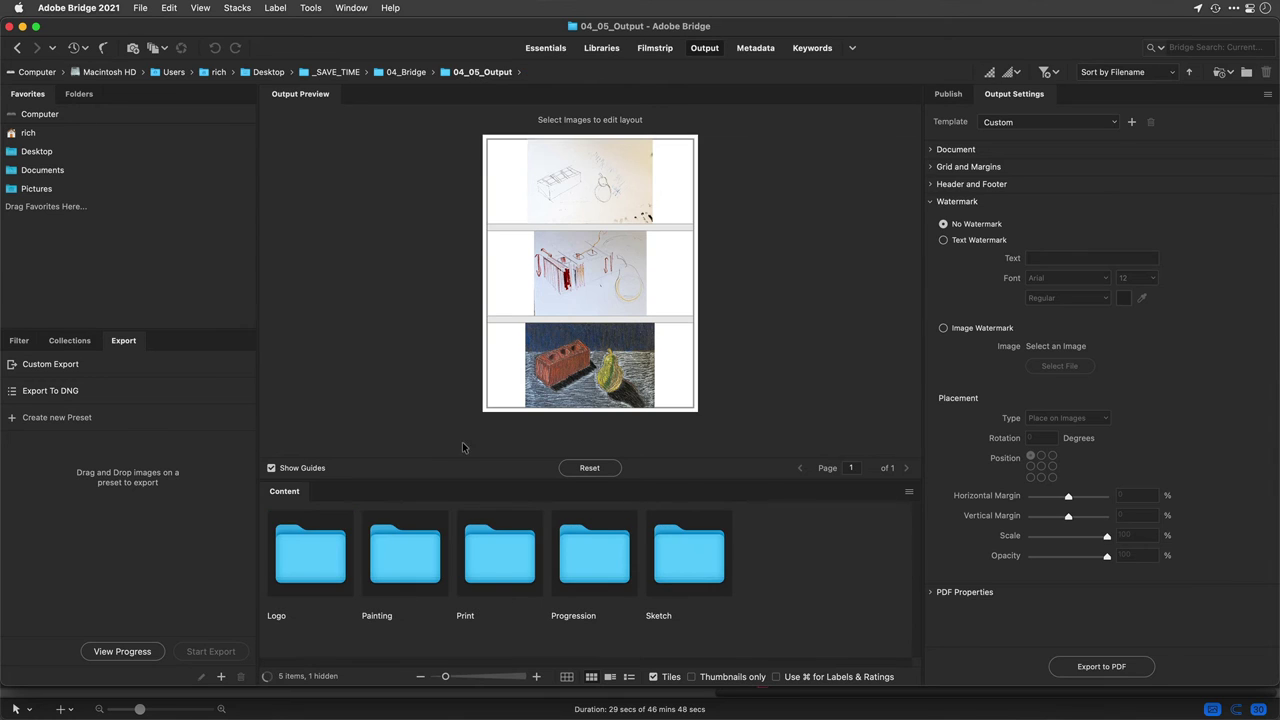
pyautogui.doubleClick(332, 567)
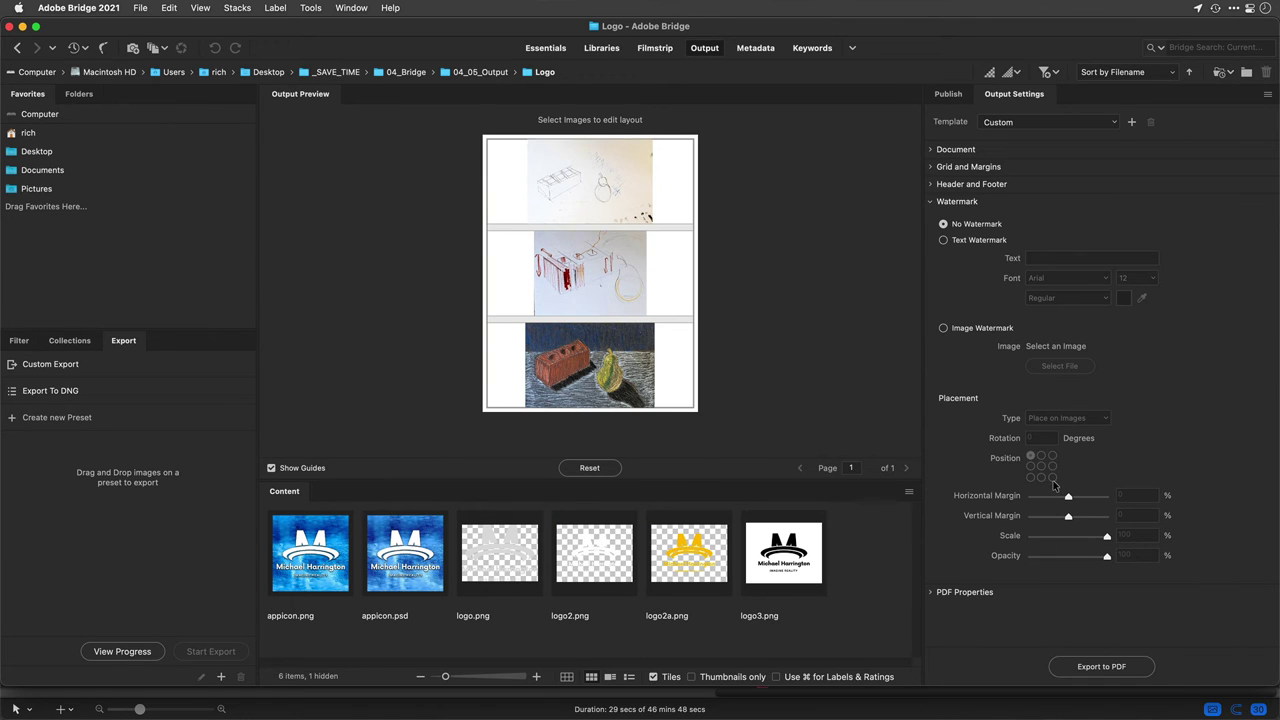
pyautogui.click(942, 329)
pyautogui.click(1043, 367)
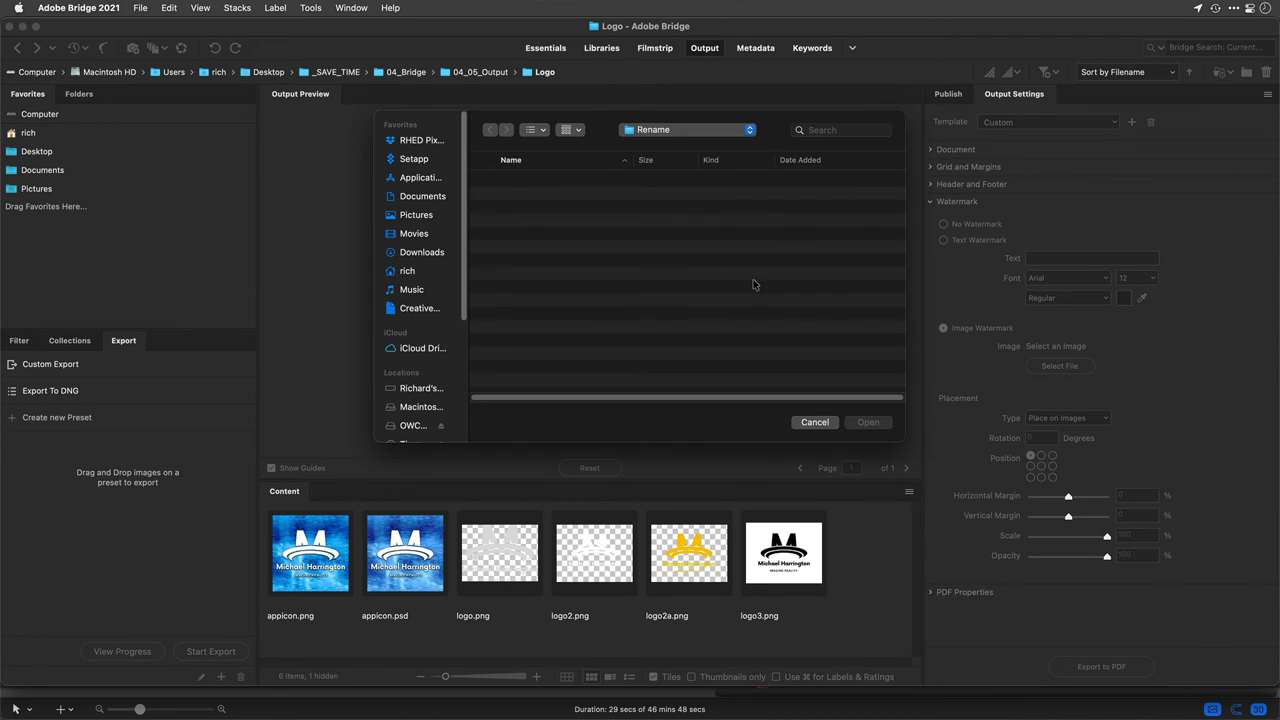
pyautogui.doubleClick(655, 212)
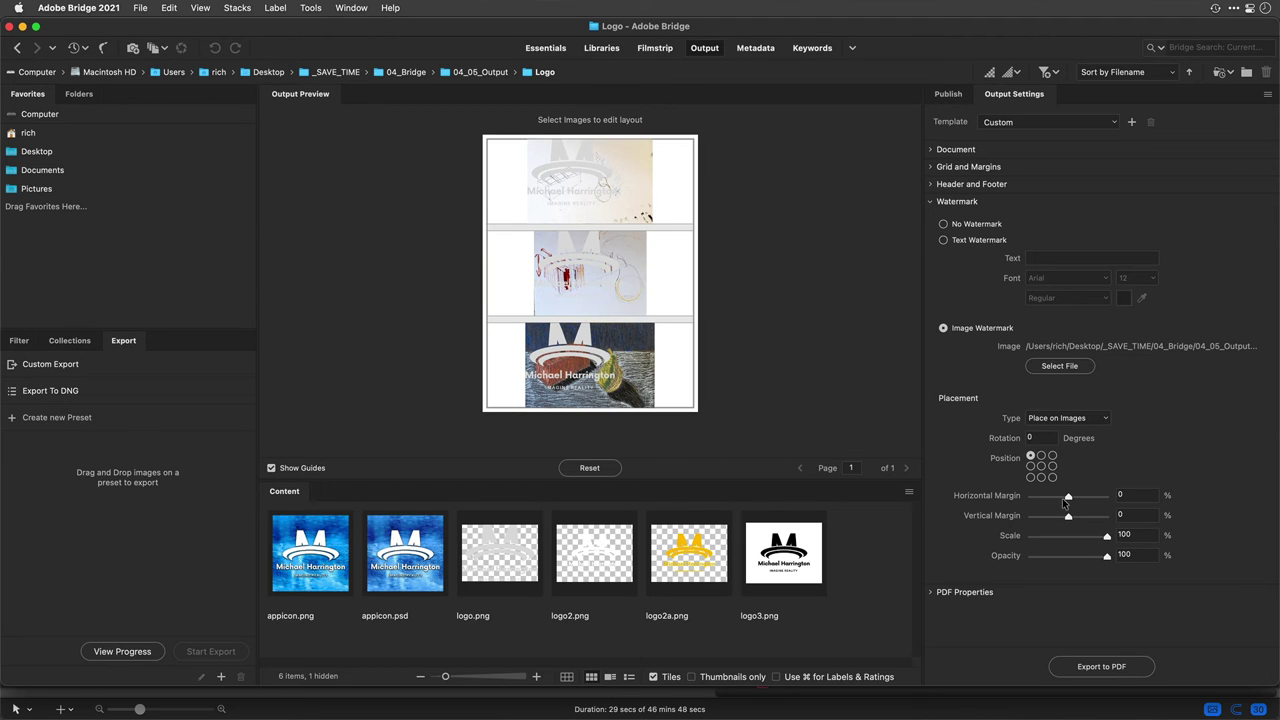
# Step: Scale the watermark to about 20%, place it once bottom-right, and swap the image to appicon.png
pyautogui.moveTo(1064, 541); pyautogui.dragTo(1046, 541)
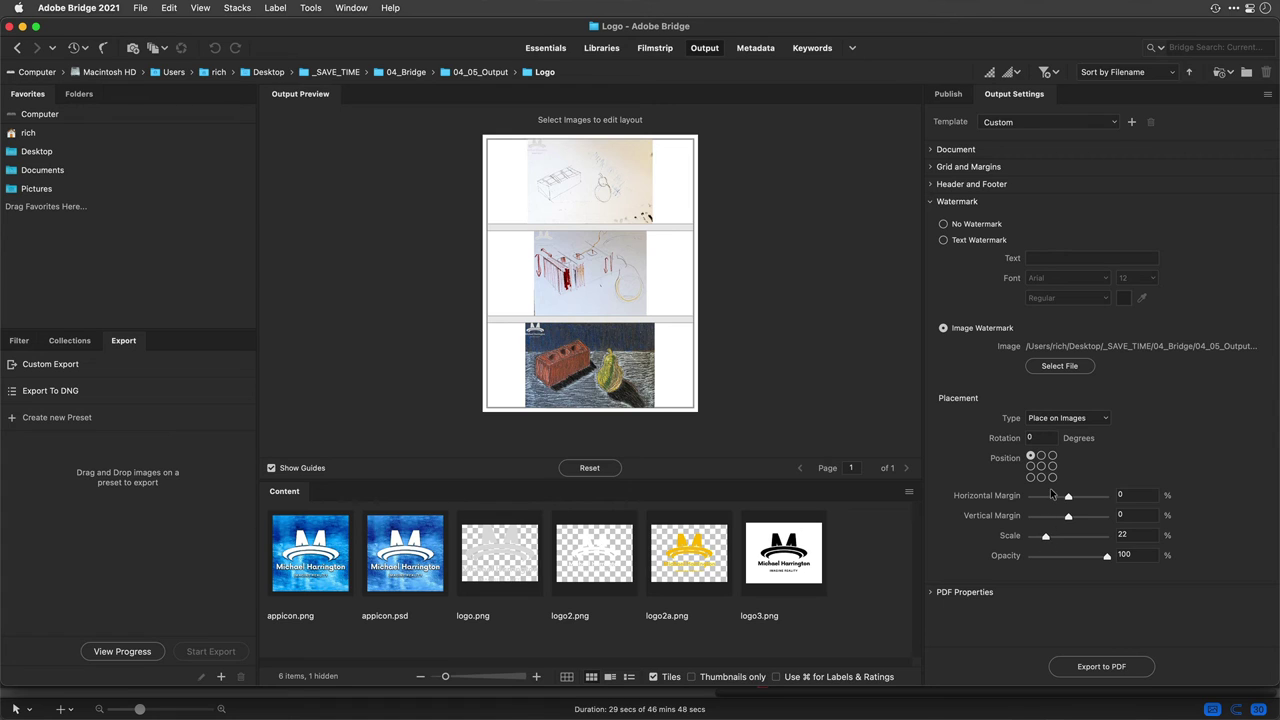
pyautogui.click(1052, 477)
pyautogui.click(1068, 420)
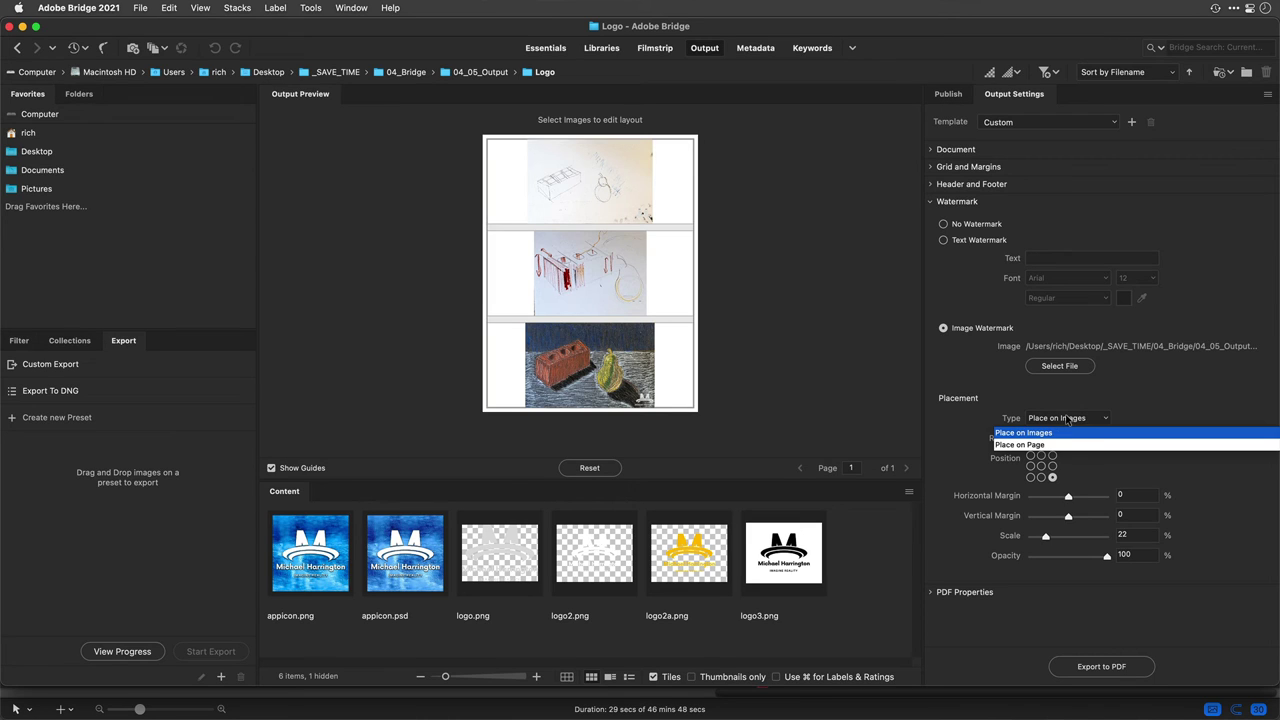
pyautogui.click(1067, 445)
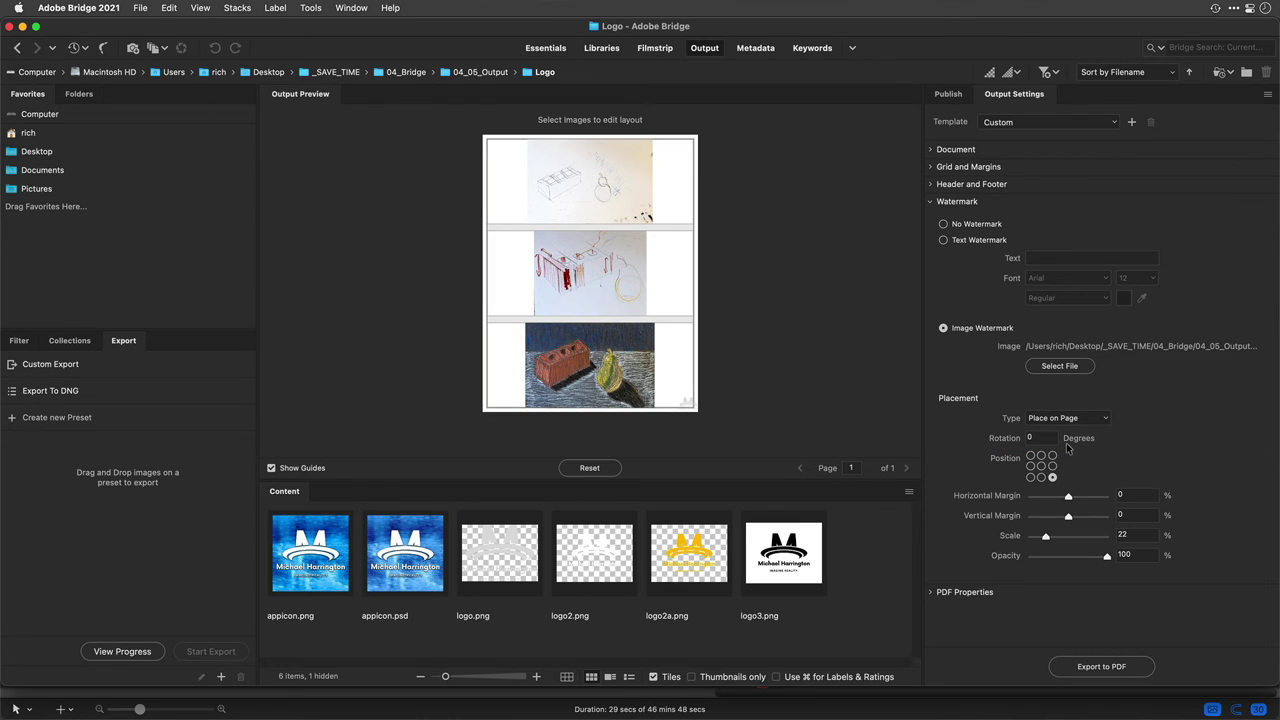
pyautogui.click(1068, 370)
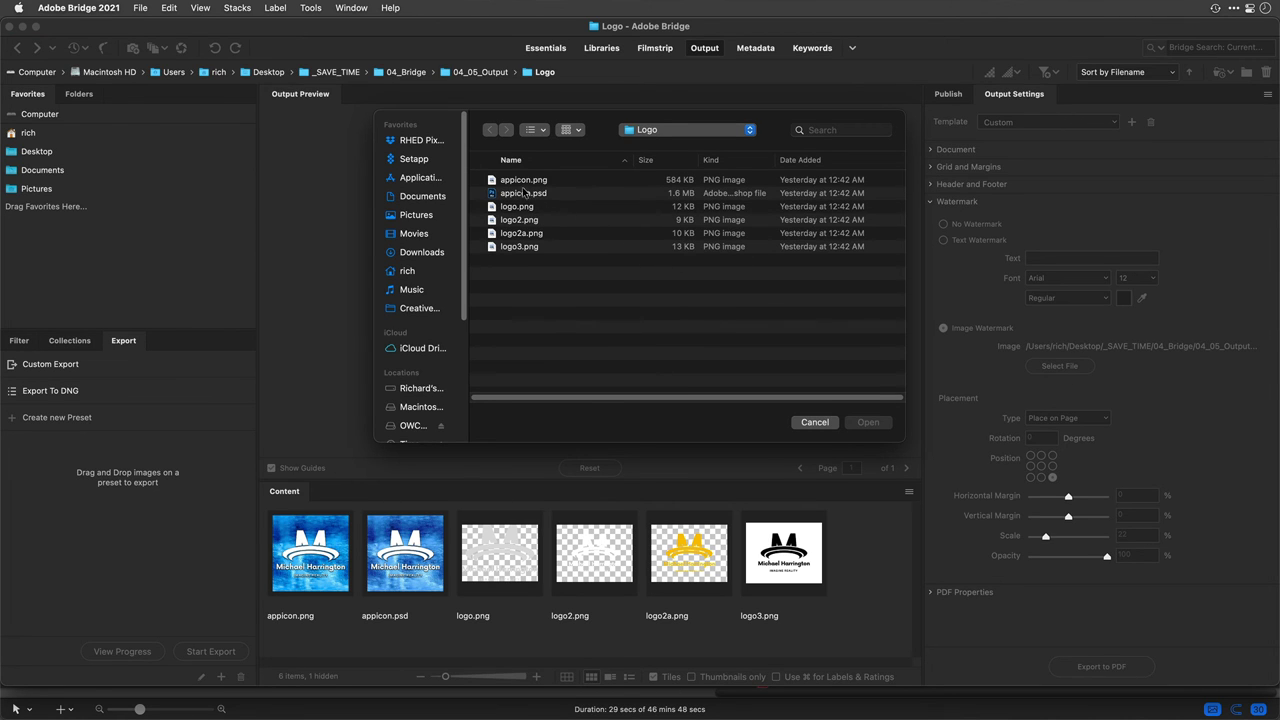
pyautogui.click(518, 182)
pyautogui.doubleClick(518, 182)
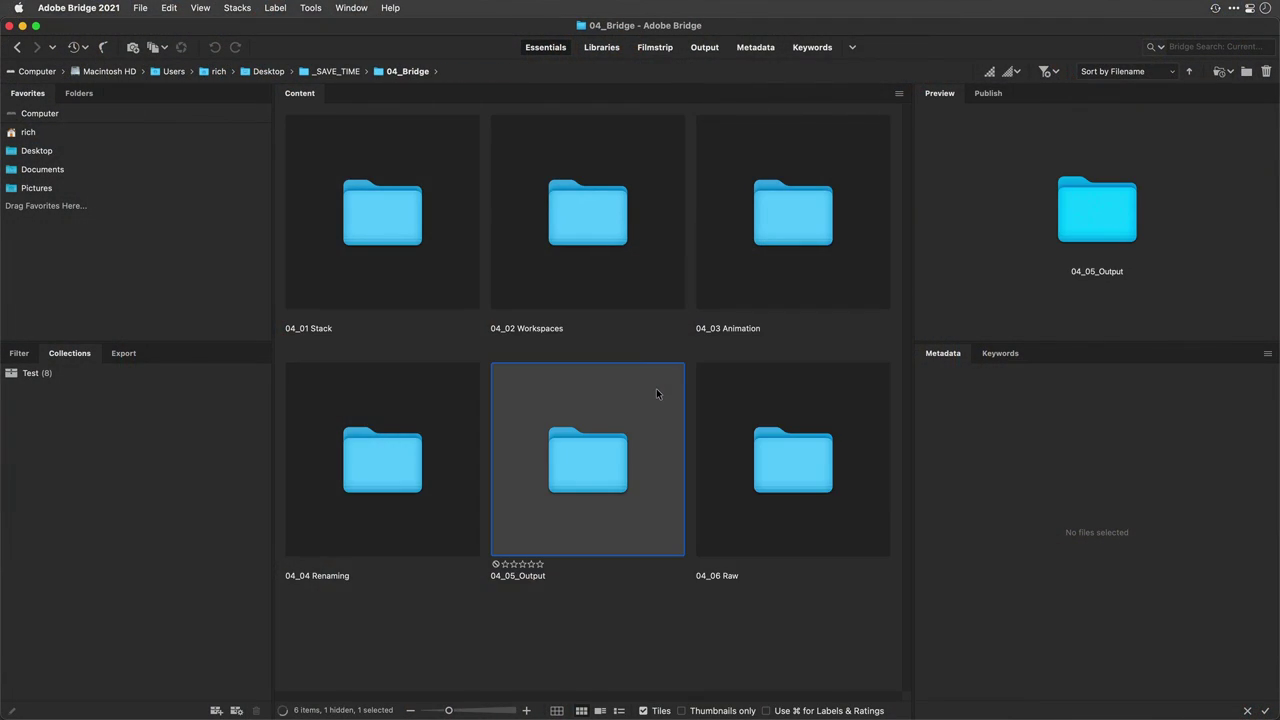
# Step: Open the 04_06 Raw folder, show export presets, and select both Bike 2.dng and Bike1.dng
pyautogui.press('Right')
pyautogui.press('super+o')
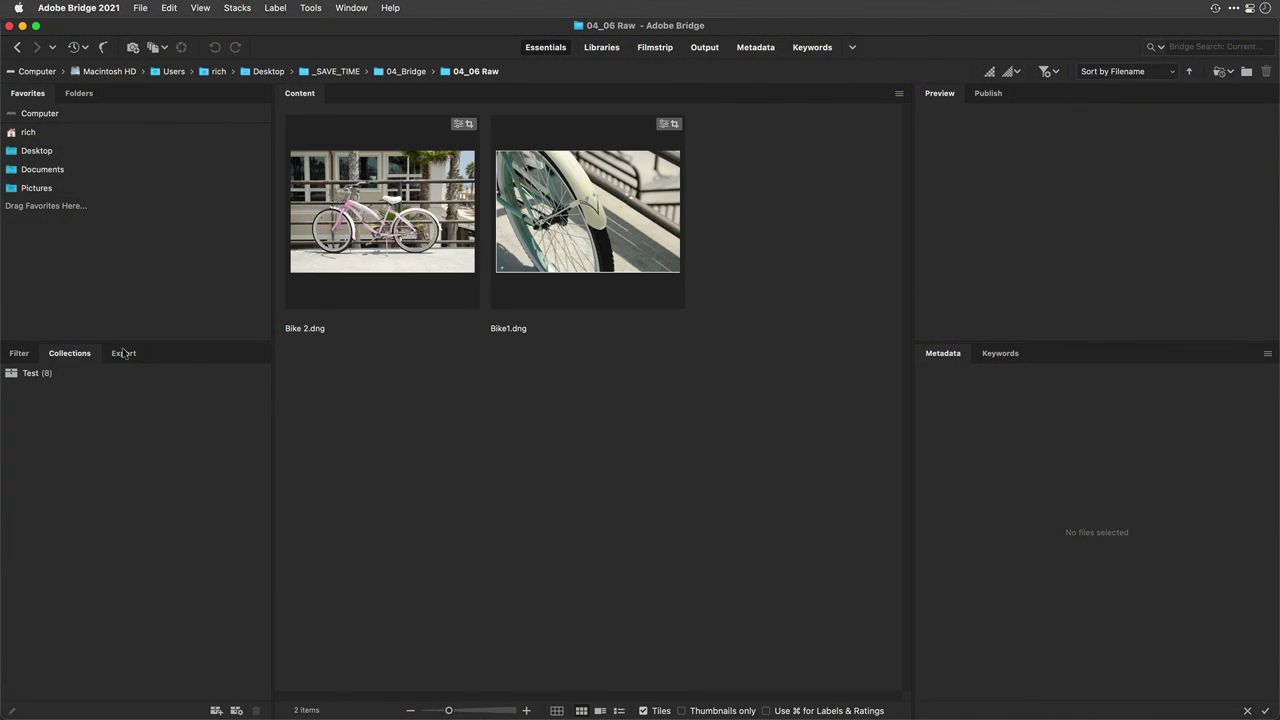
pyautogui.click(123, 353)
pyautogui.moveTo(394, 396); pyautogui.dragTo(593, 220)
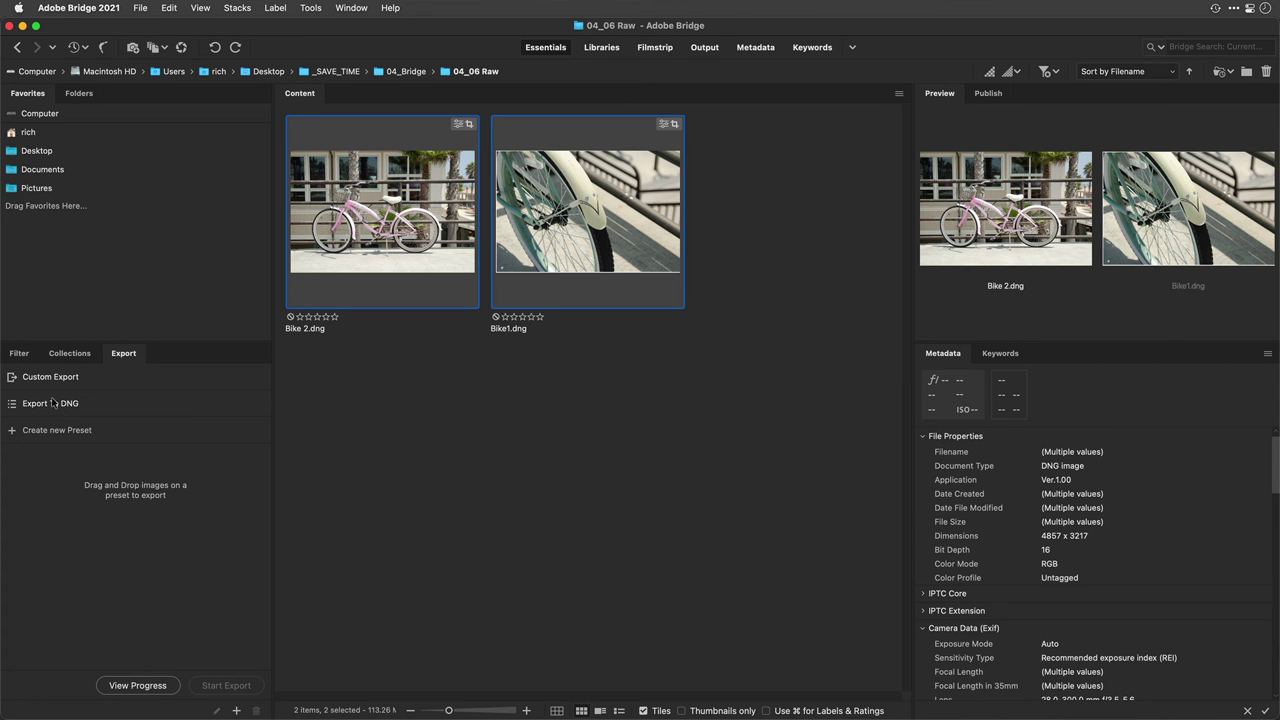
# Step: Start a new export preset and show its format choices: JPEG, PNG, TIFF and DNG
pyautogui.click(44, 432)
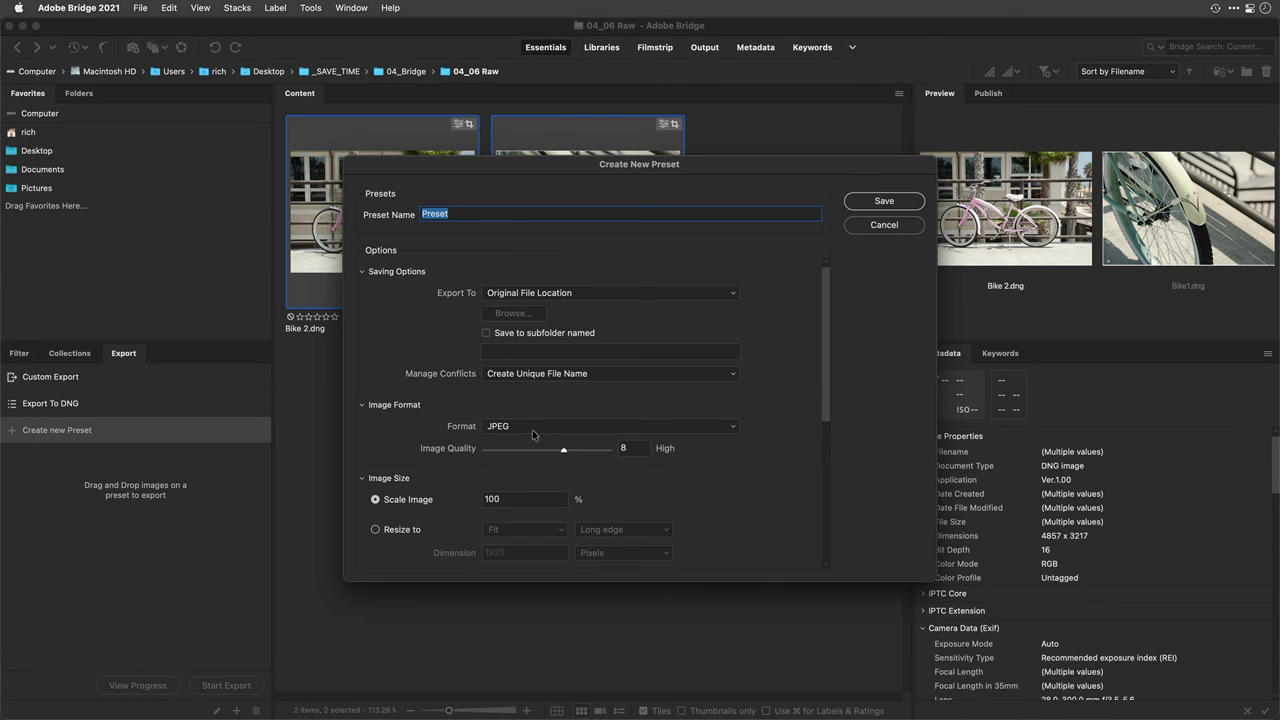
pyautogui.click(722, 430)
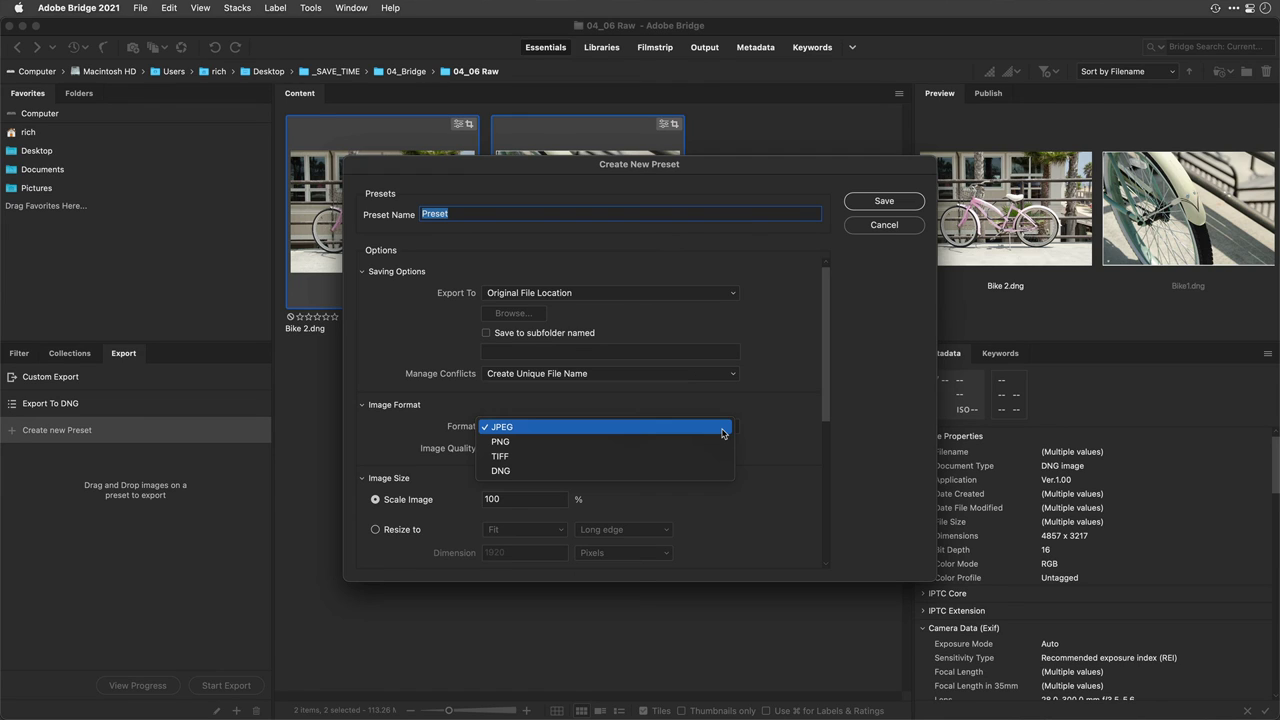